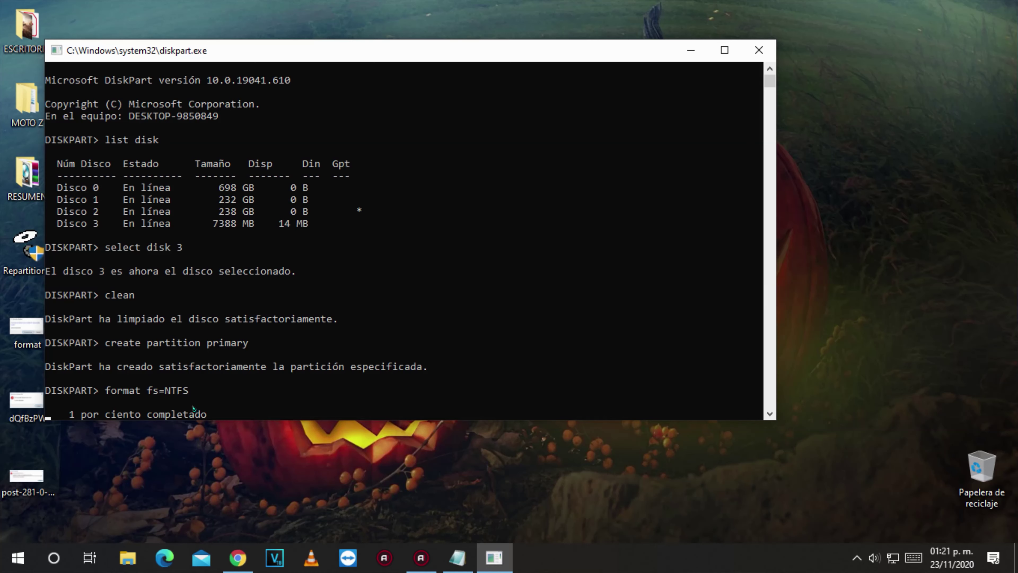
# Step: Follow the NTFS format in DiskPart until it completes, and exit DiskPart
pyautogui.scroll(-5, 192, 407)
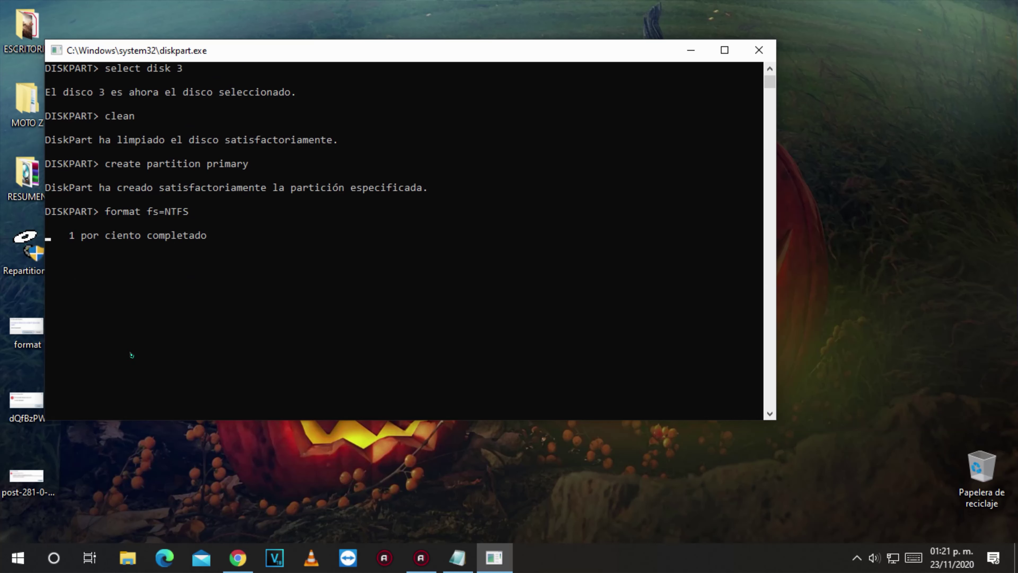
pyautogui.scroll(-1, 132, 355)
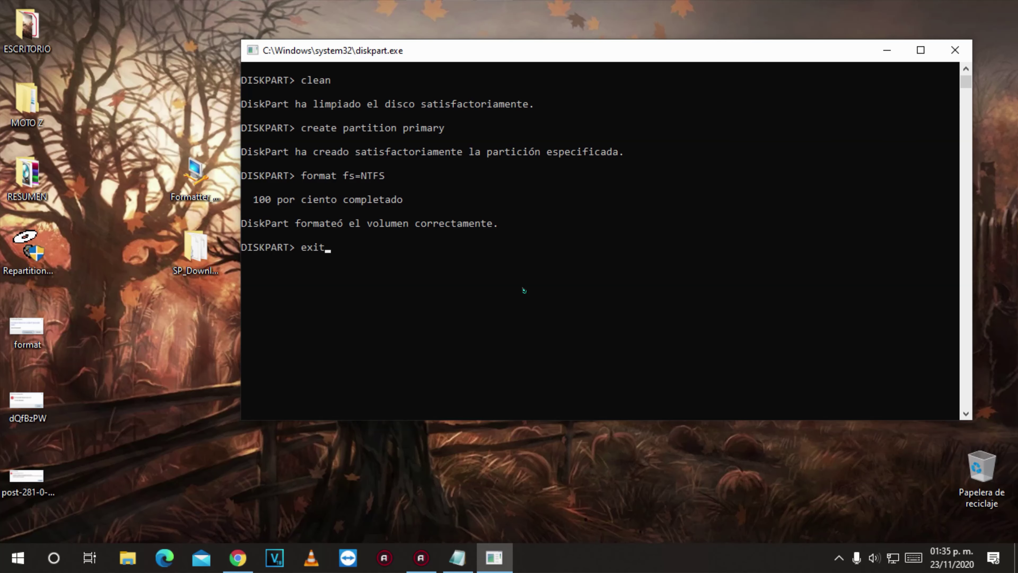
pyautogui.press('Return')
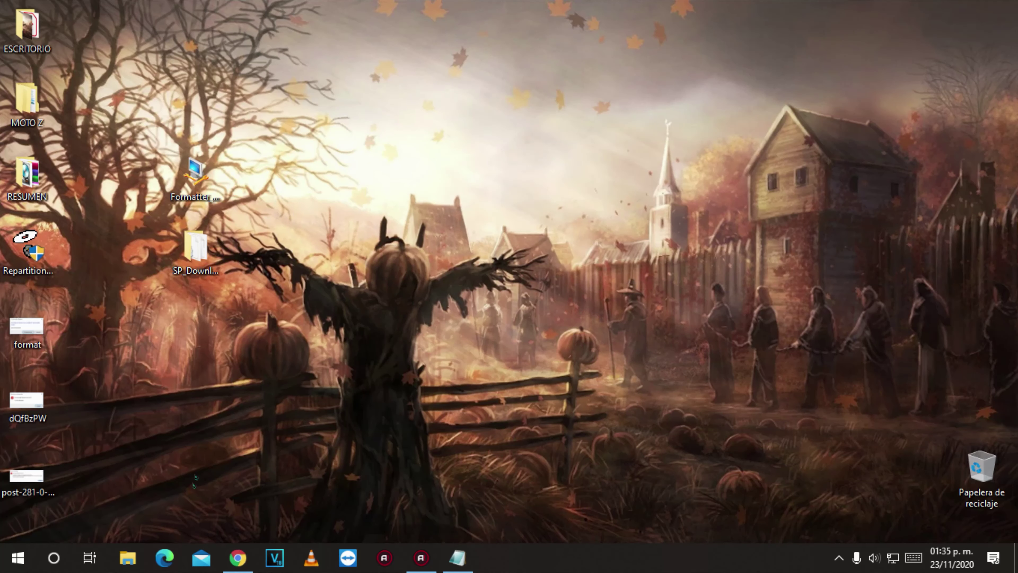
# Step: Open the USB drive (H:) in File Explorer and copy the RepartitionBadDrive application from the desktop onto it
pyautogui.click(127, 557)
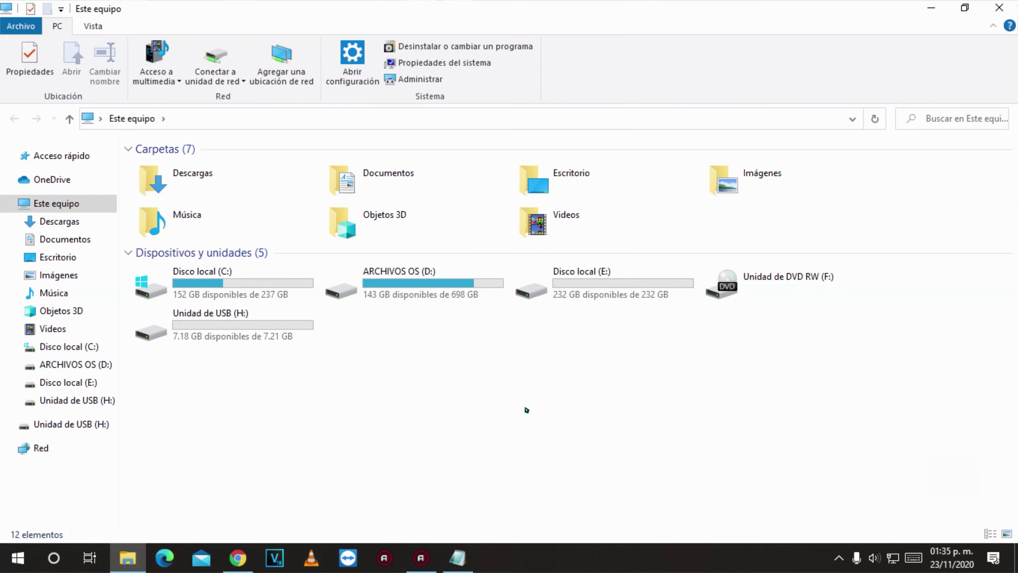
pyautogui.click(195, 328)
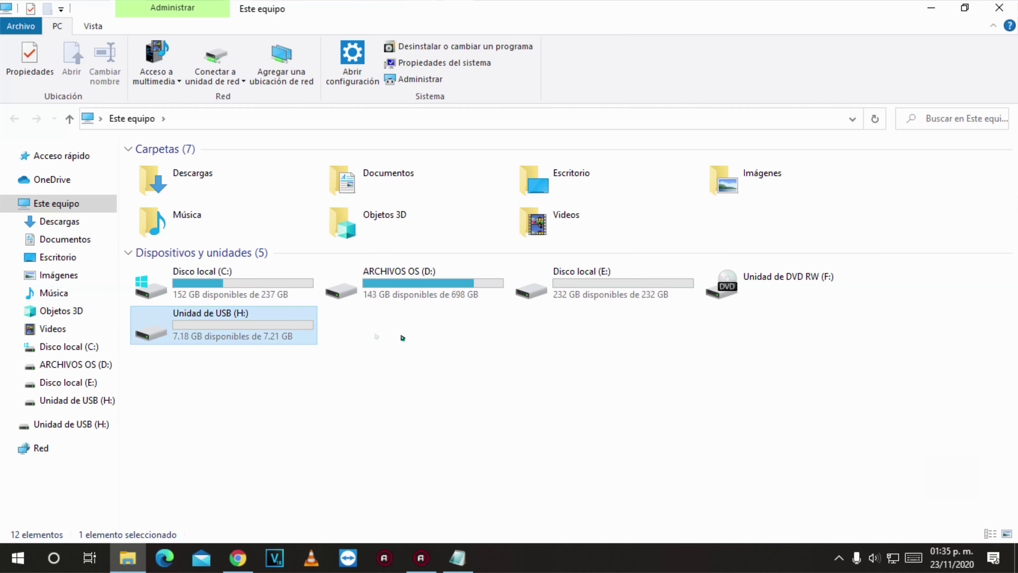
pyautogui.doubleClick(253, 331)
pyautogui.moveTo(370, 266); pyautogui.dragTo(451, 366)
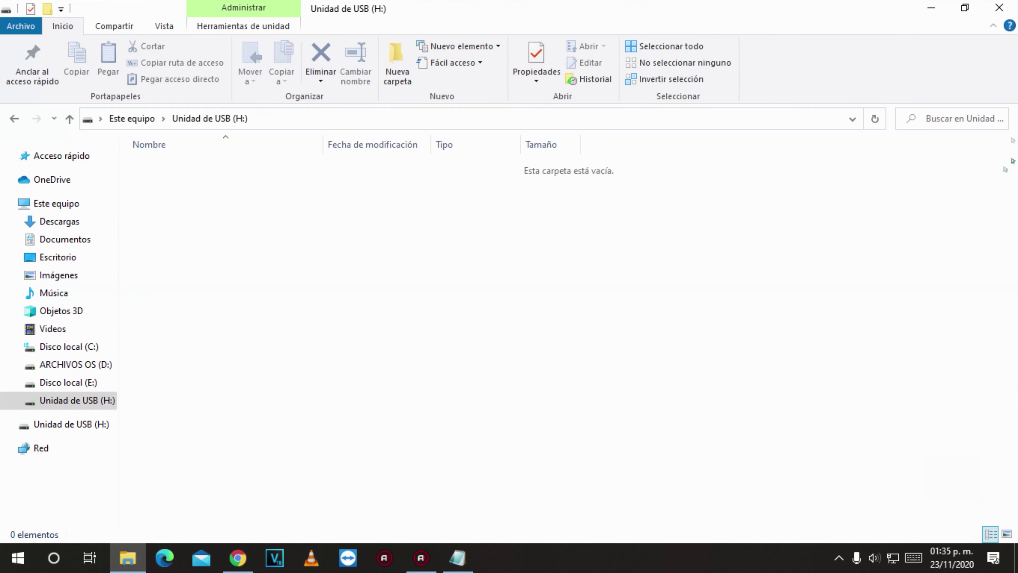
pyautogui.click(965, 8)
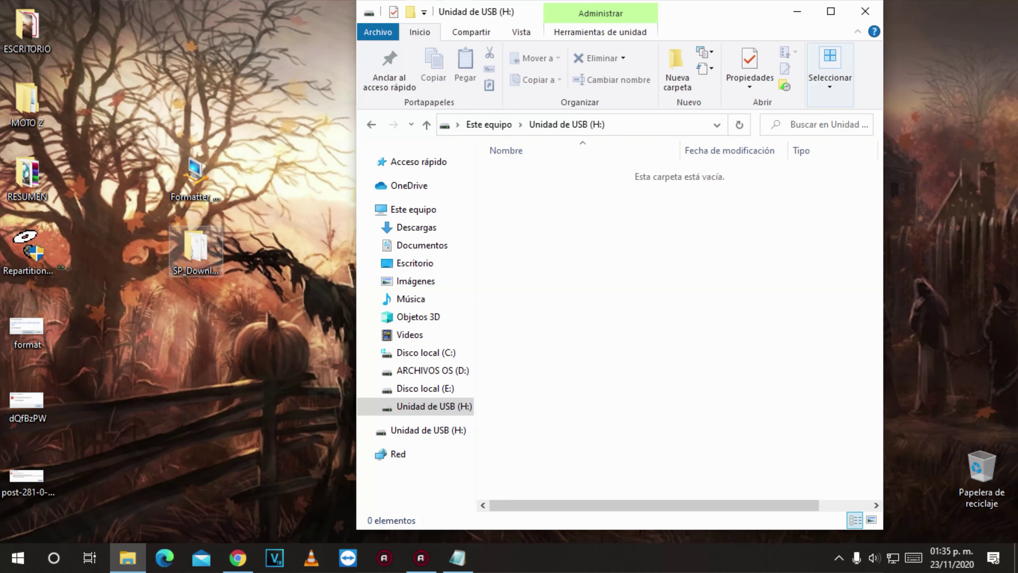
pyautogui.moveTo(27, 250); pyautogui.dragTo(593, 281)
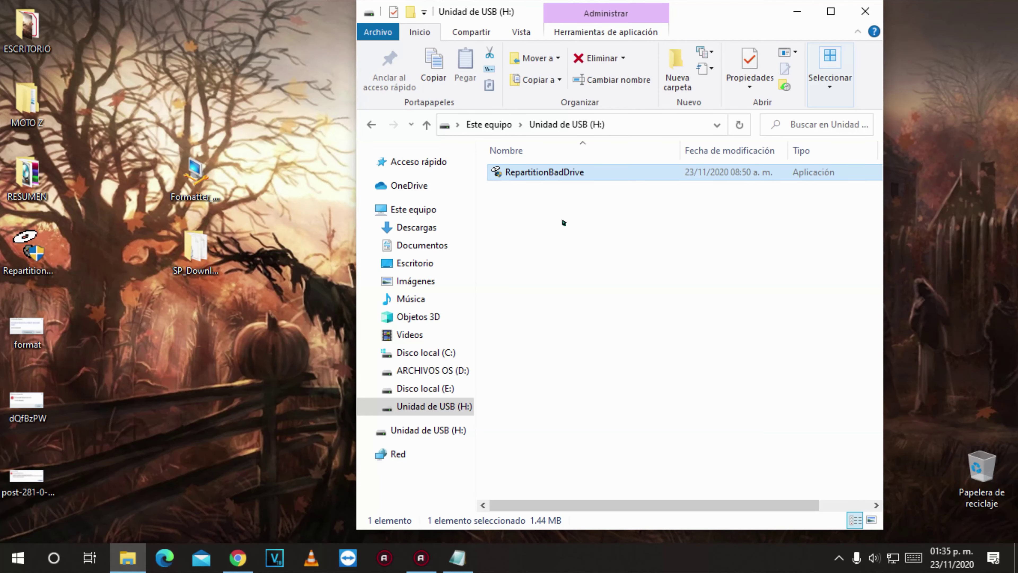
# Step: Run RepartitionBadDrive from the USB drive, allow it to make changes, and close the program
pyautogui.press('Return')
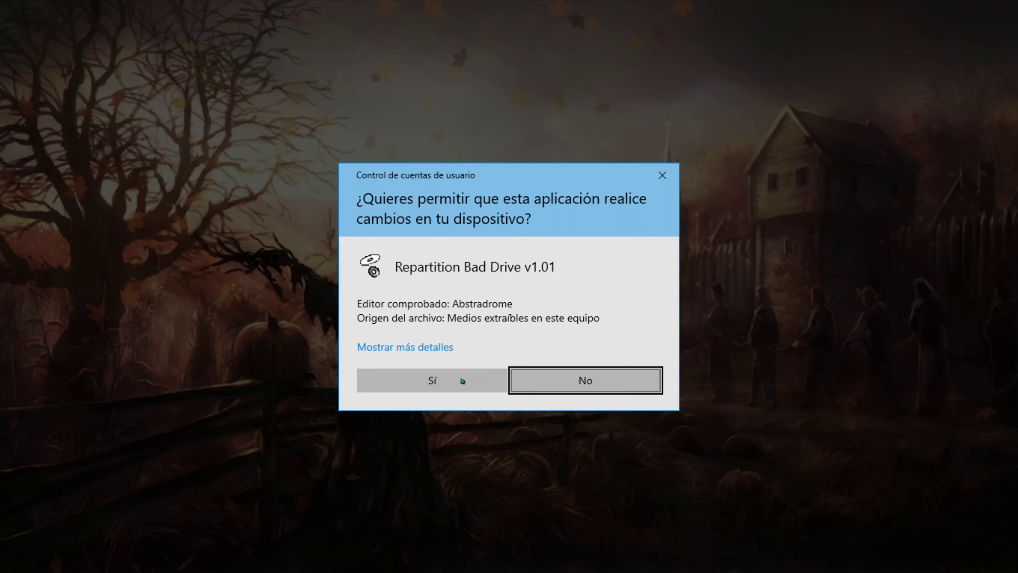
pyautogui.click(463, 381)
pyautogui.click(626, 317)
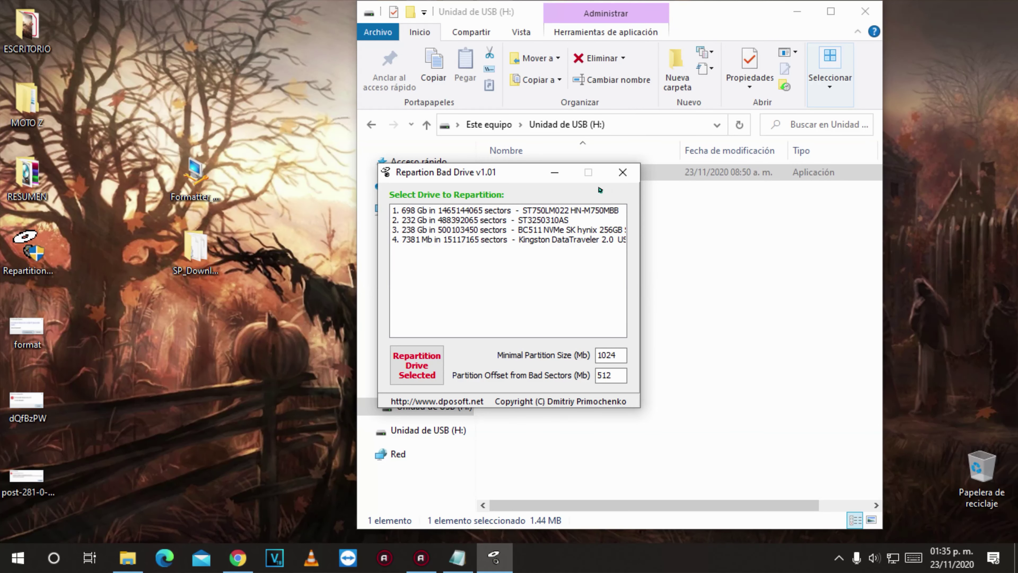
pyautogui.click(622, 172)
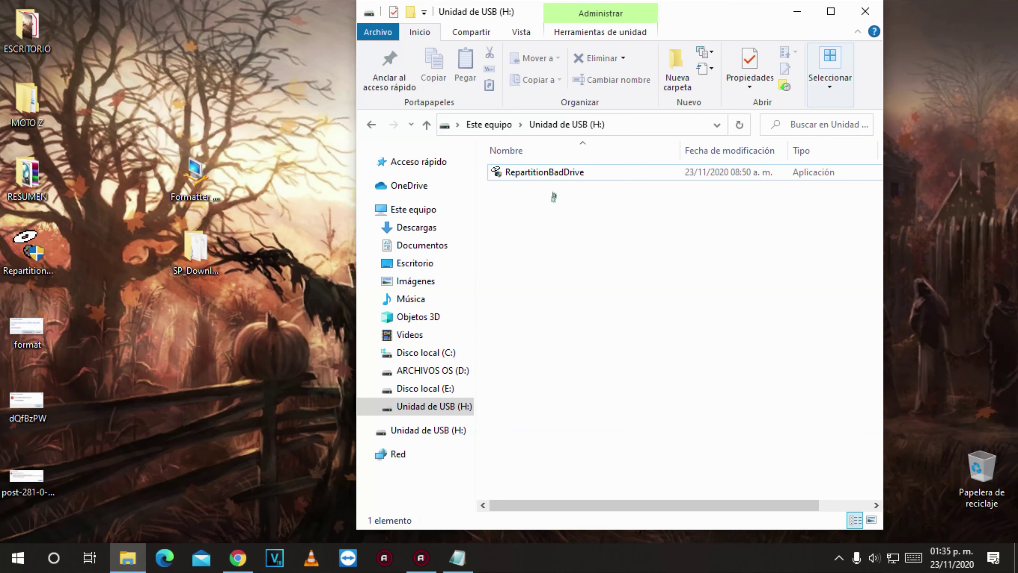
# Step: Permanently delete RepartitionBadDrive from the USB drive and close the drive's window
pyautogui.click(559, 172)
pyautogui.press('Delete')
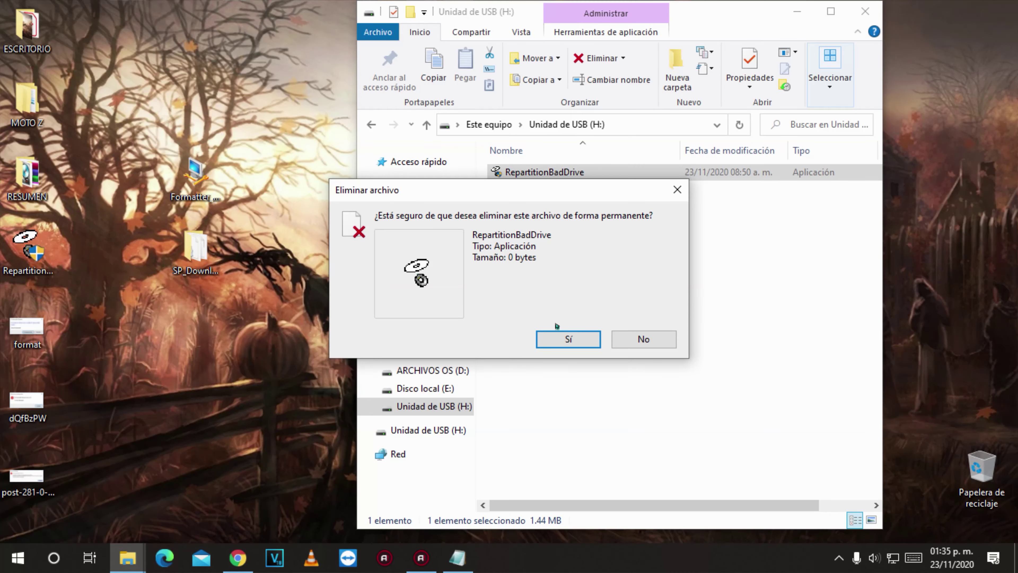
pyautogui.click(561, 339)
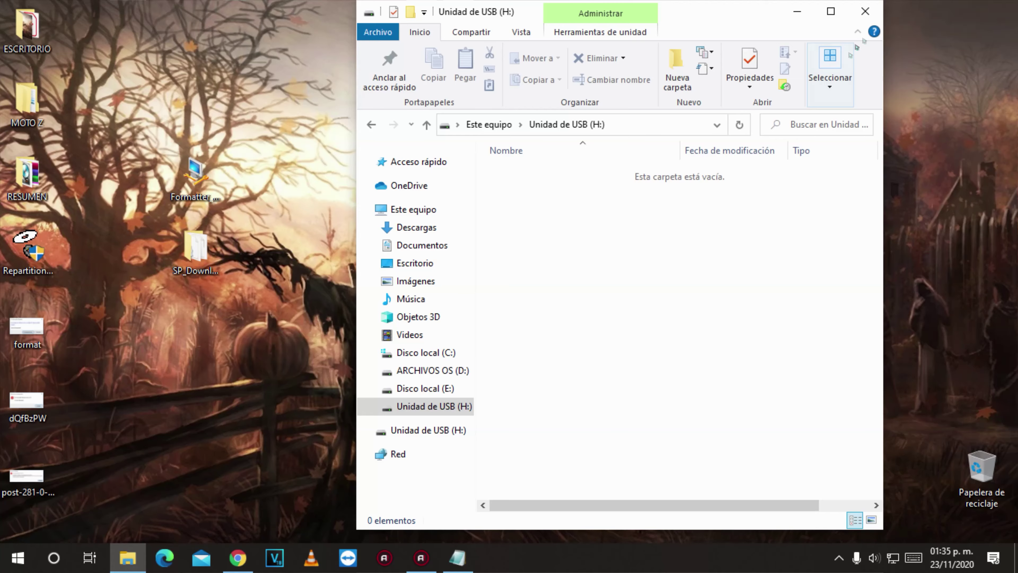
pyautogui.click(865, 11)
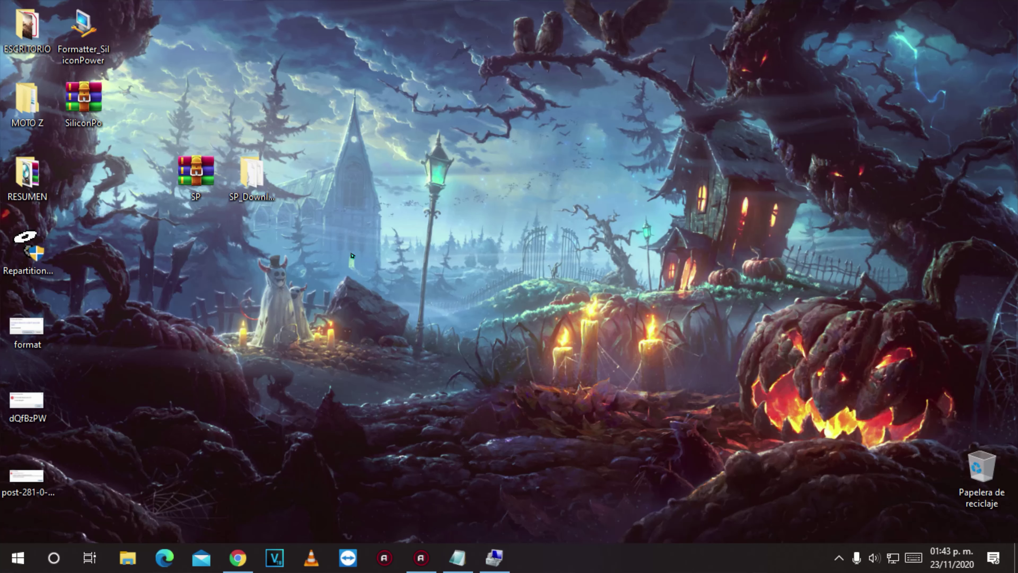
pyautogui.click(251, 178)
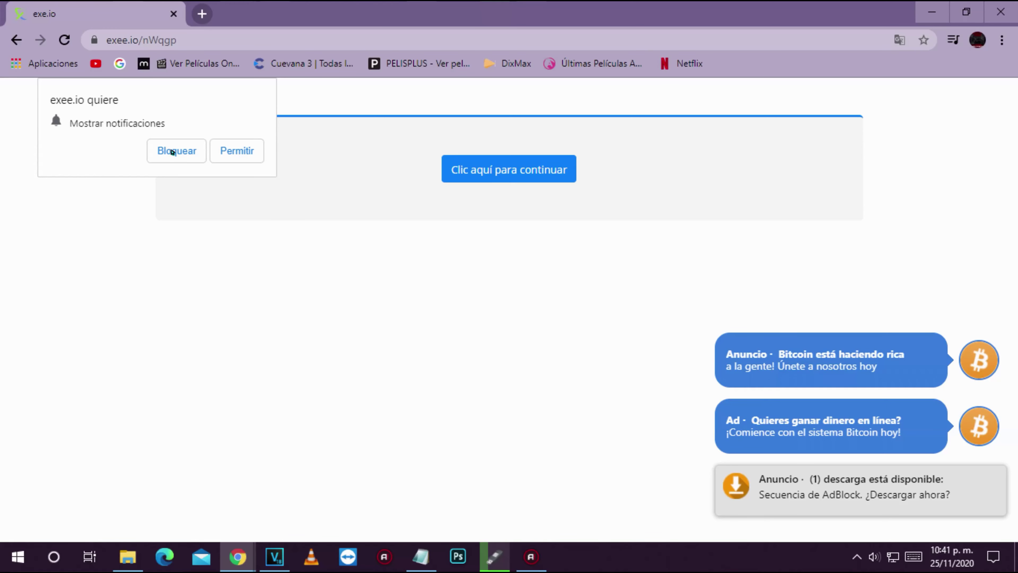
# Step: In Chrome, block the site's notifications and continue past the exee.io link's first page, closing the pop-up ad tabs
pyautogui.click(542, 175)
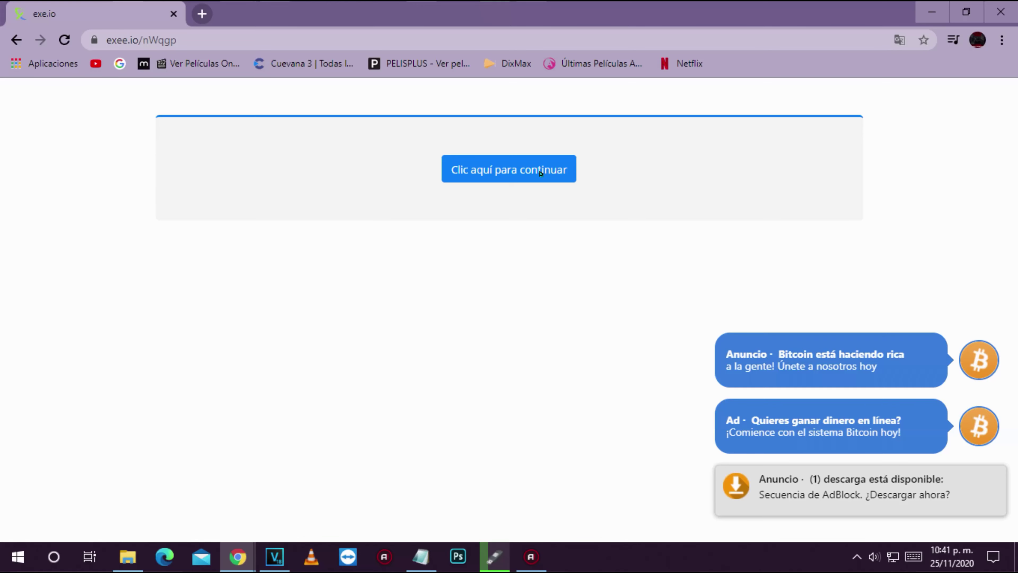
pyautogui.click(541, 173)
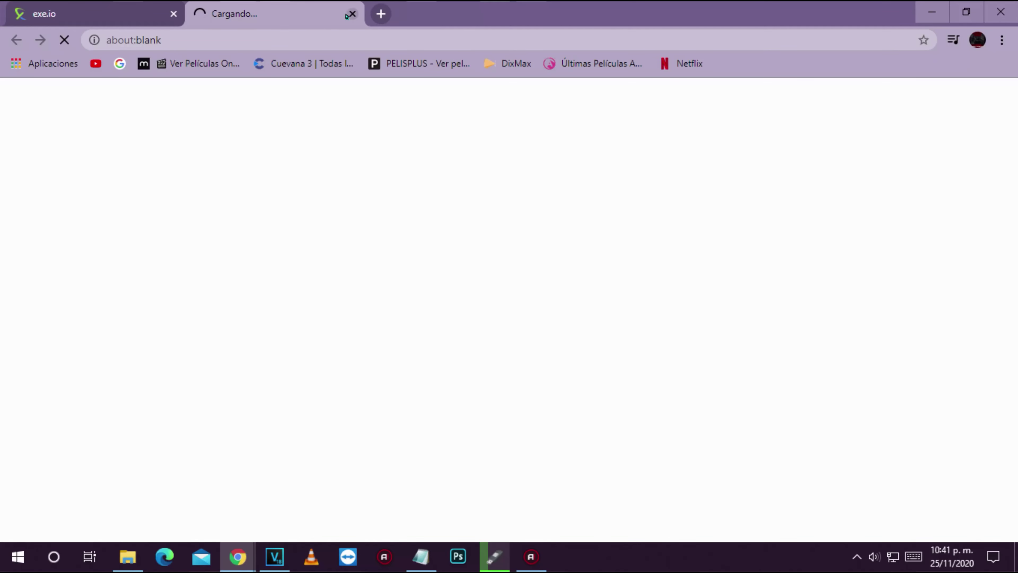
pyautogui.click(351, 14)
pyautogui.click(527, 176)
pyautogui.click(350, 13)
pyautogui.click(493, 174)
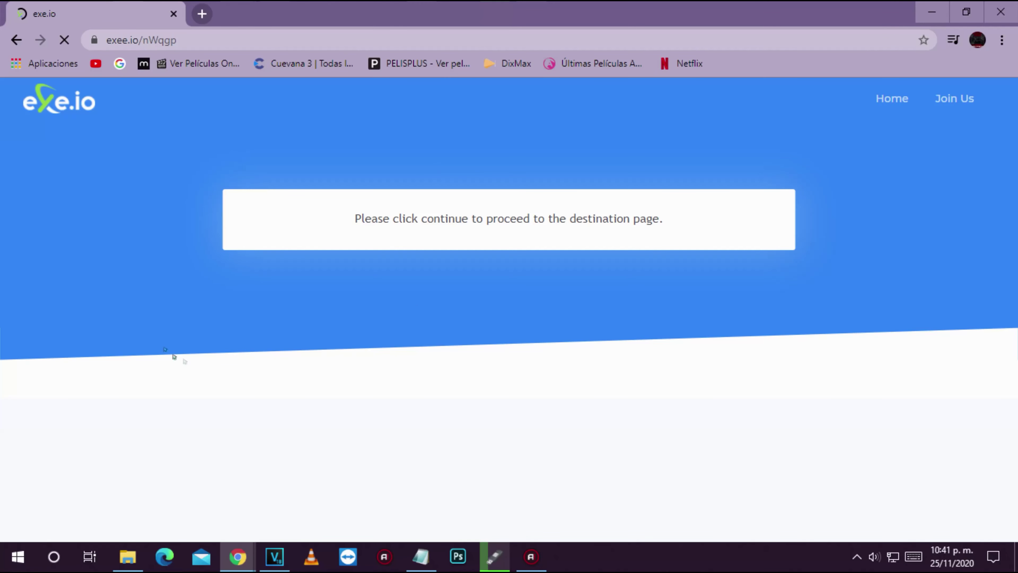
# Step: Proceed from the exe.io intermediate page to the countdown page, closing each ad tab that opens
pyautogui.scroll(-3, 200, 353)
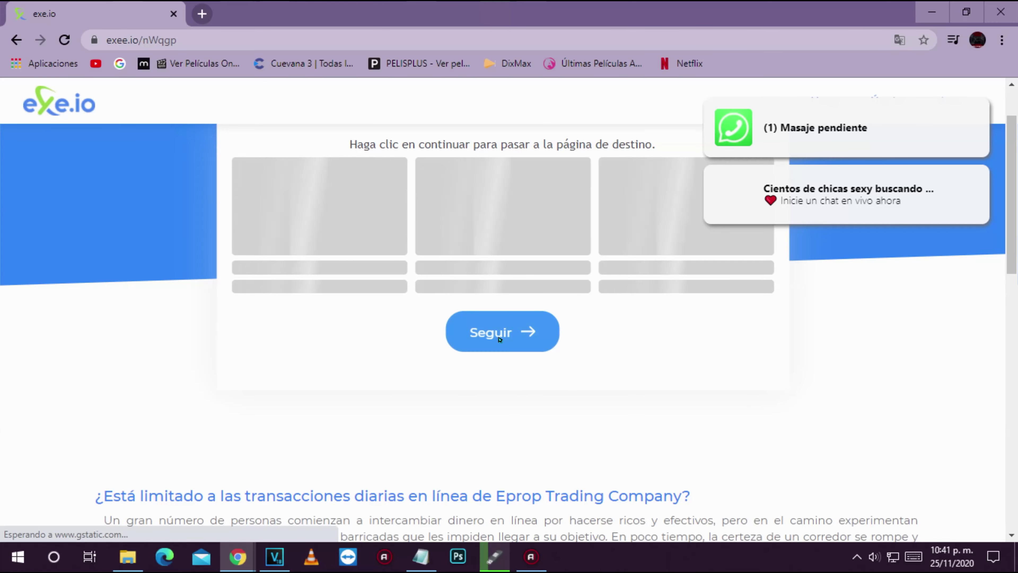
pyautogui.click(501, 334)
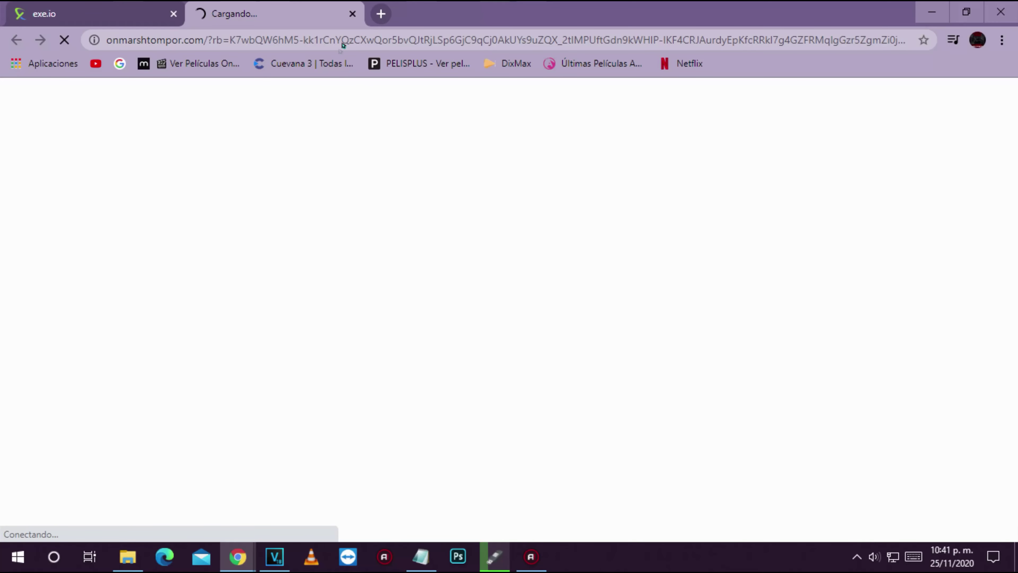
pyautogui.click(352, 14)
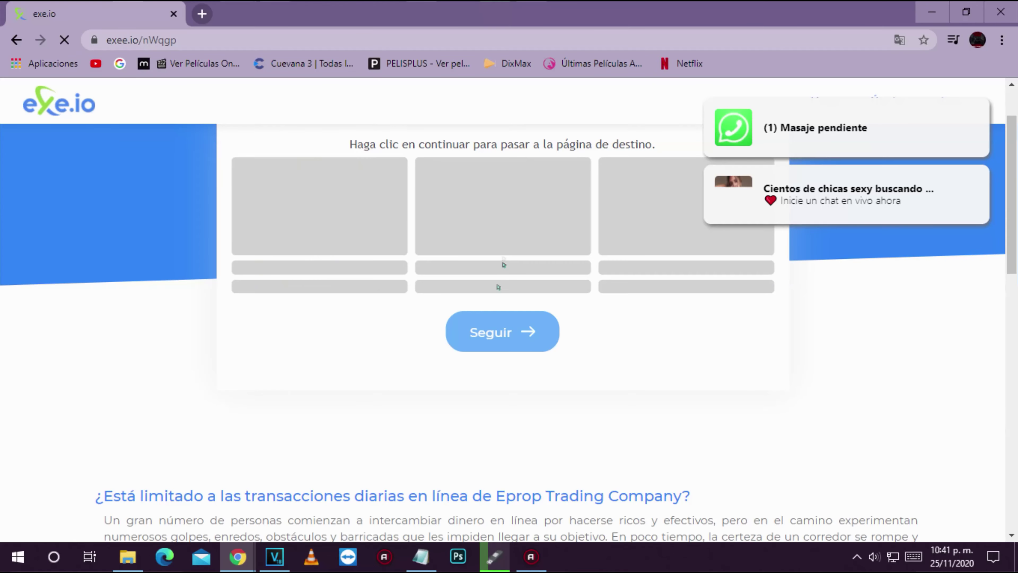
pyautogui.click(482, 332)
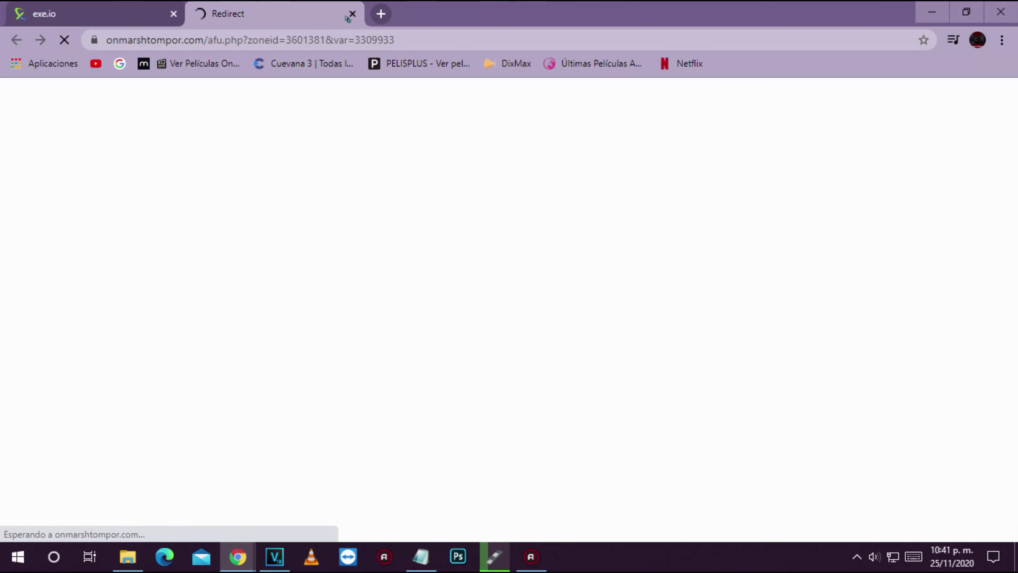
pyautogui.click(351, 15)
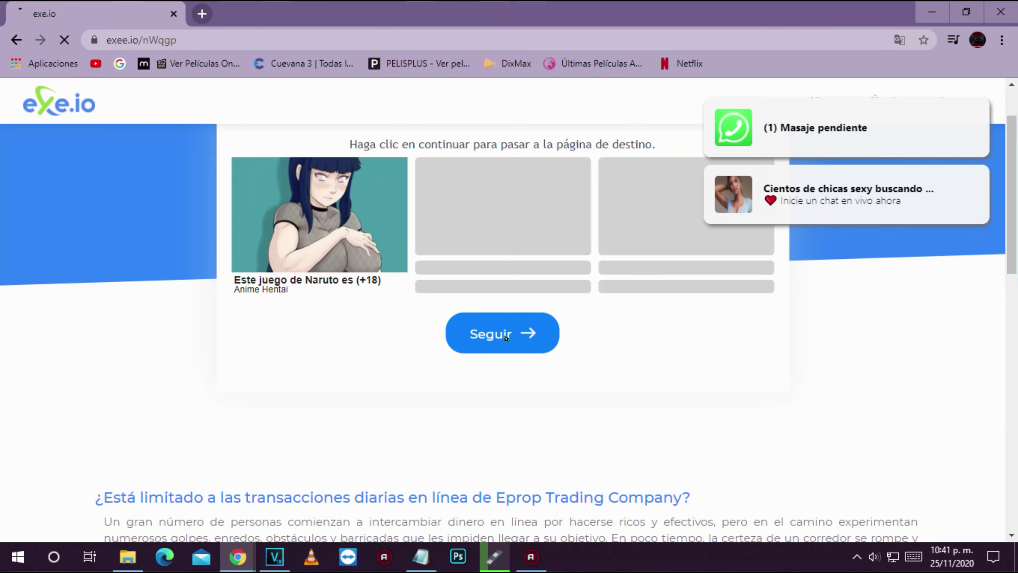
pyautogui.click(505, 338)
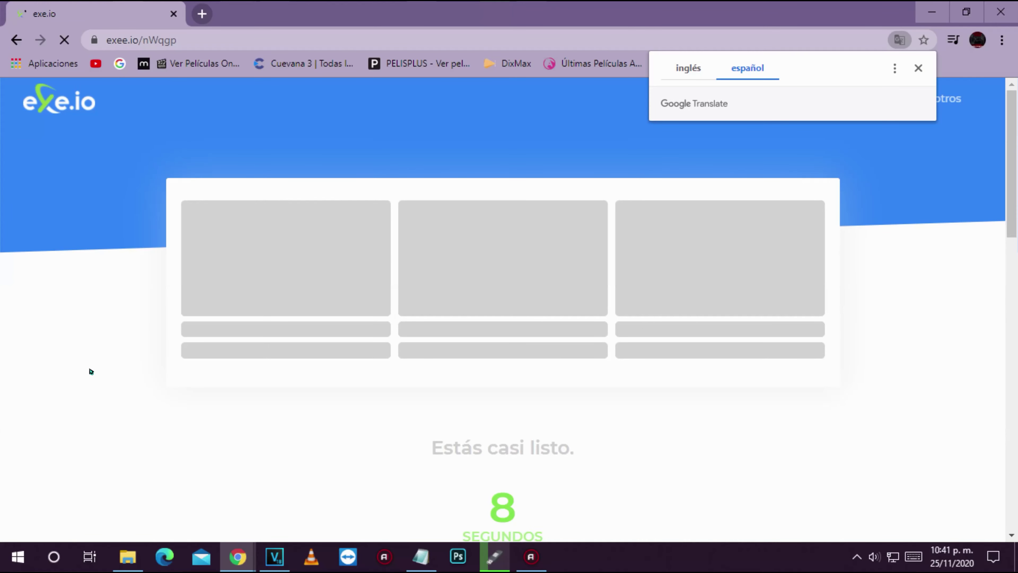
# Step: Dismiss the translation popup, wait out the exe.io countdown and get the destination link, closing the ad tab
pyautogui.scroll(-6, 91, 371)
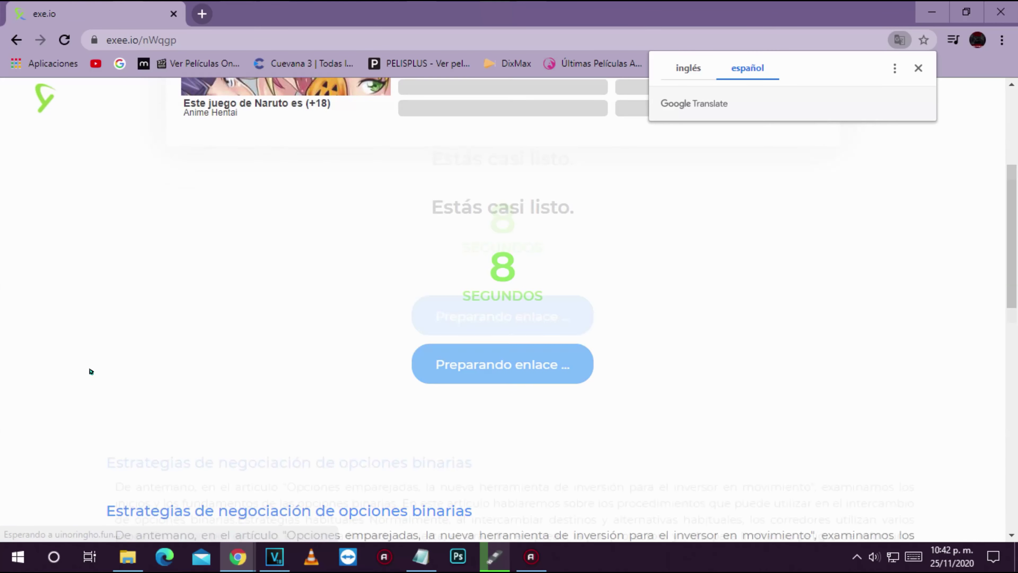
pyautogui.click(919, 68)
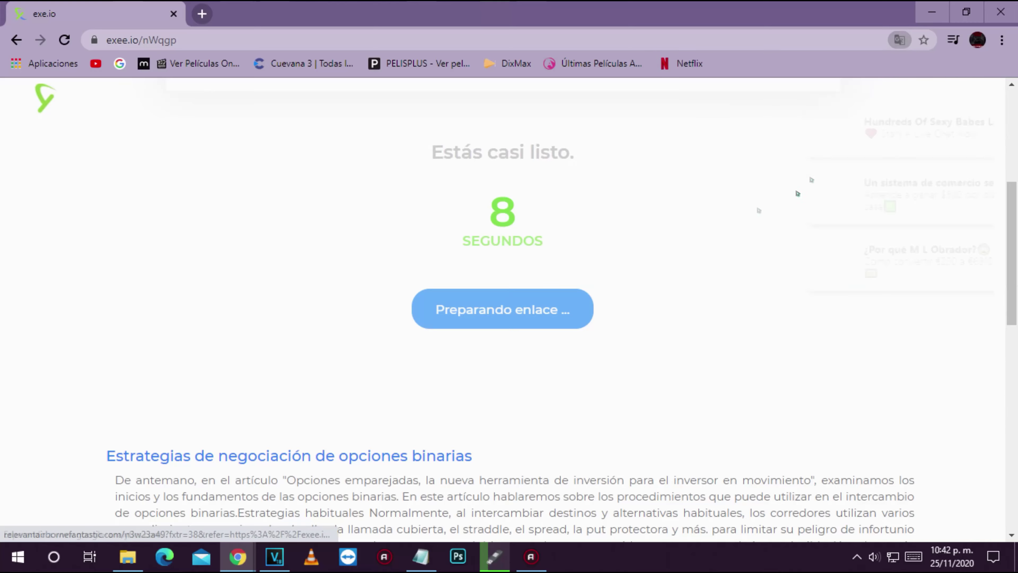
pyautogui.click(259, 255)
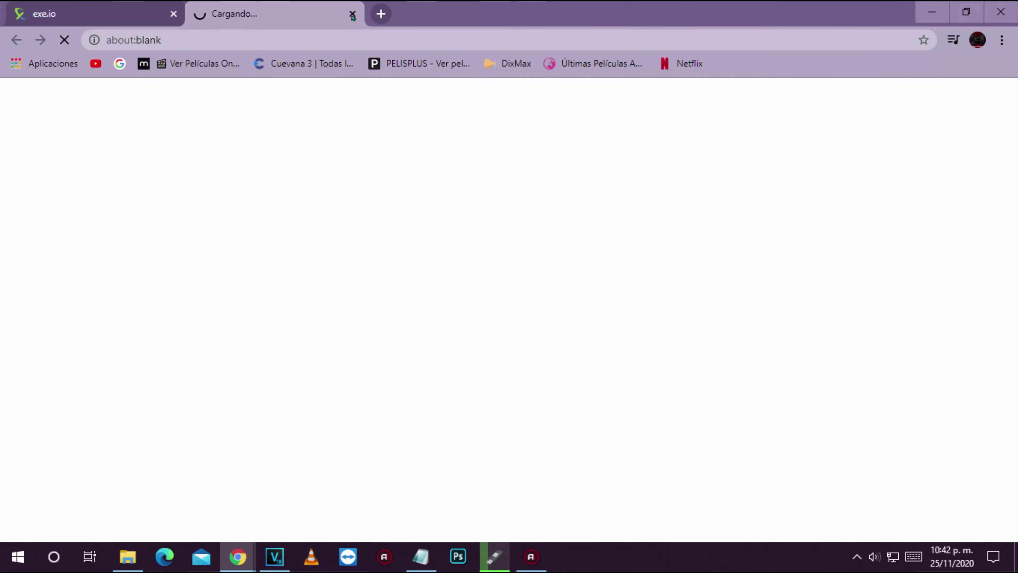
pyautogui.click(353, 14)
pyautogui.scroll(-5, 346, 401)
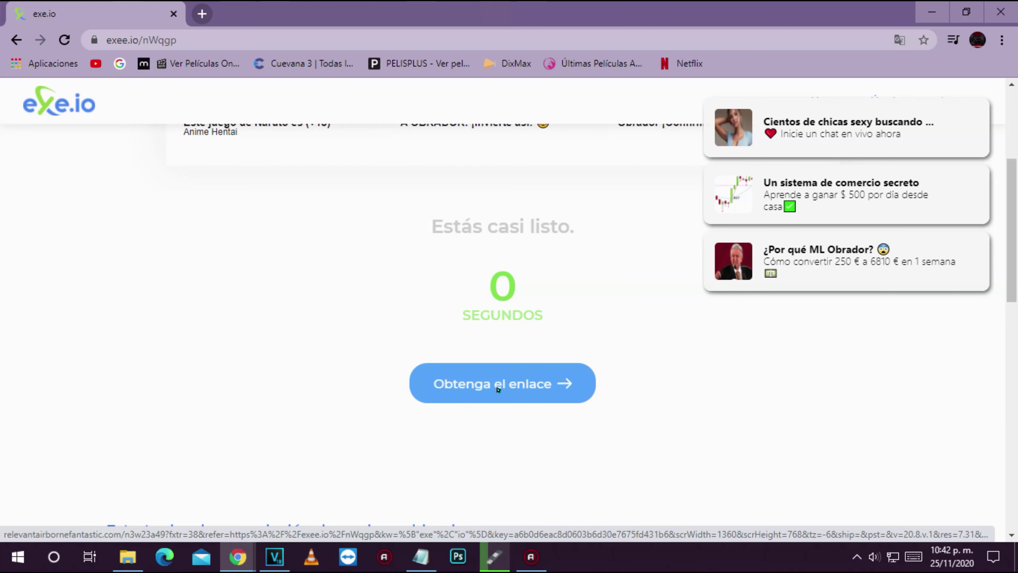
pyautogui.click(497, 385)
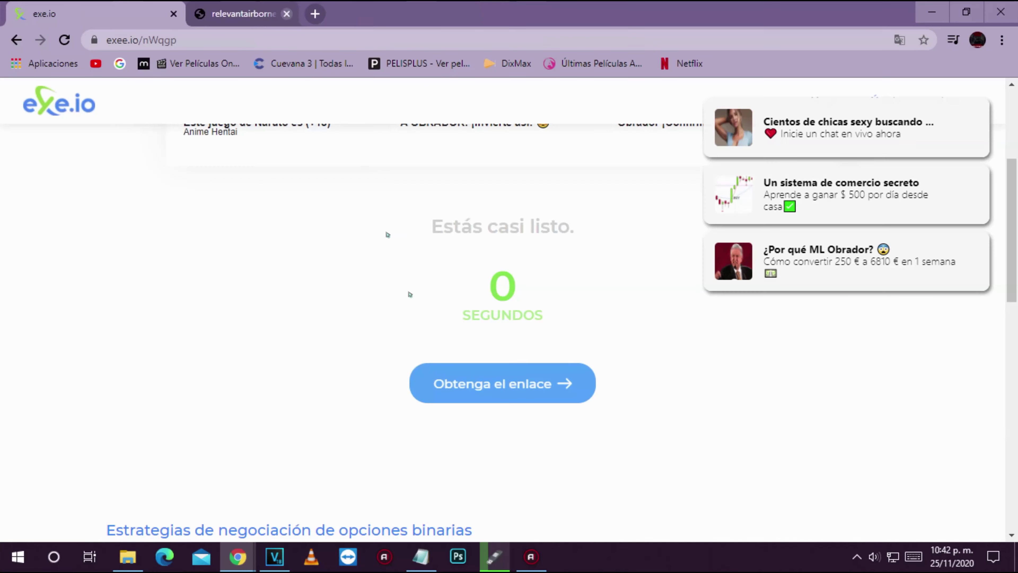
pyautogui.click(501, 383)
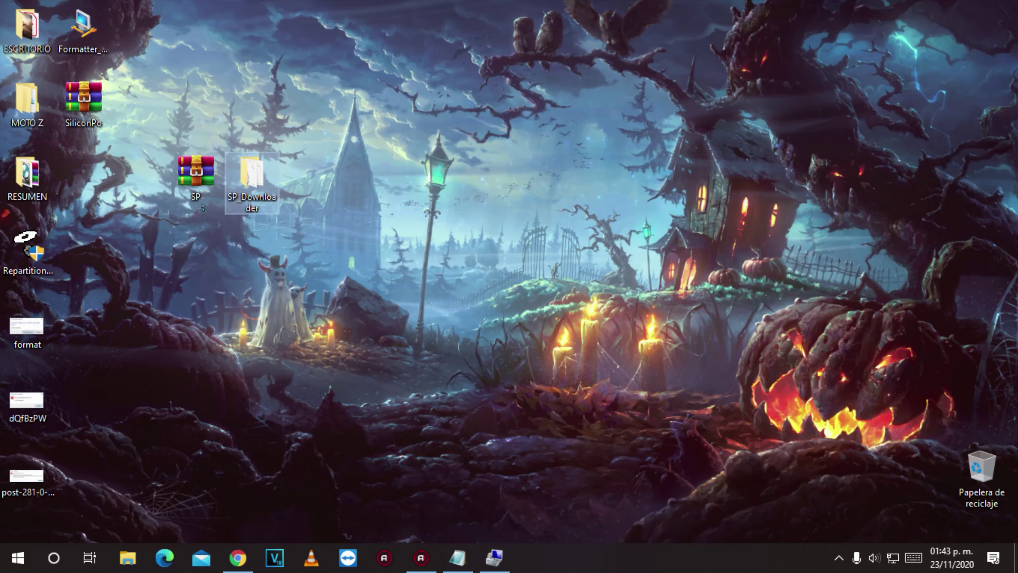
pyautogui.moveTo(194, 191)
pyautogui.mouseDown()
pyautogui.moveTo(194, 238)
pyautogui.moveTo(188, 180)
pyautogui.mouseUp()
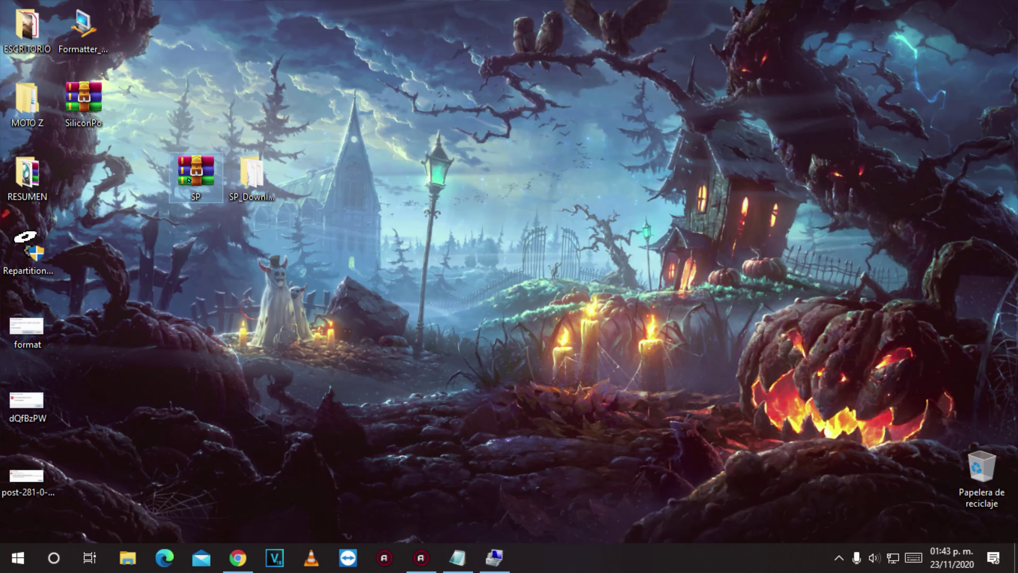
pyautogui.rightClick(191, 179)
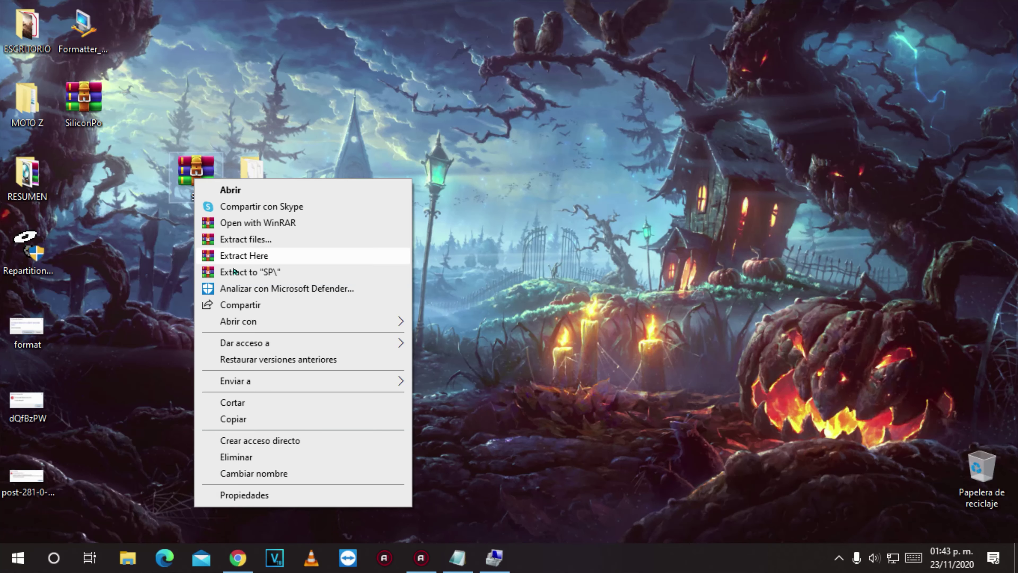
pyautogui.click(251, 182)
# Step: Open the SP_Downloader folder on the desktop and run SP Recovery Utility as administrator
pyautogui.click(252, 182)
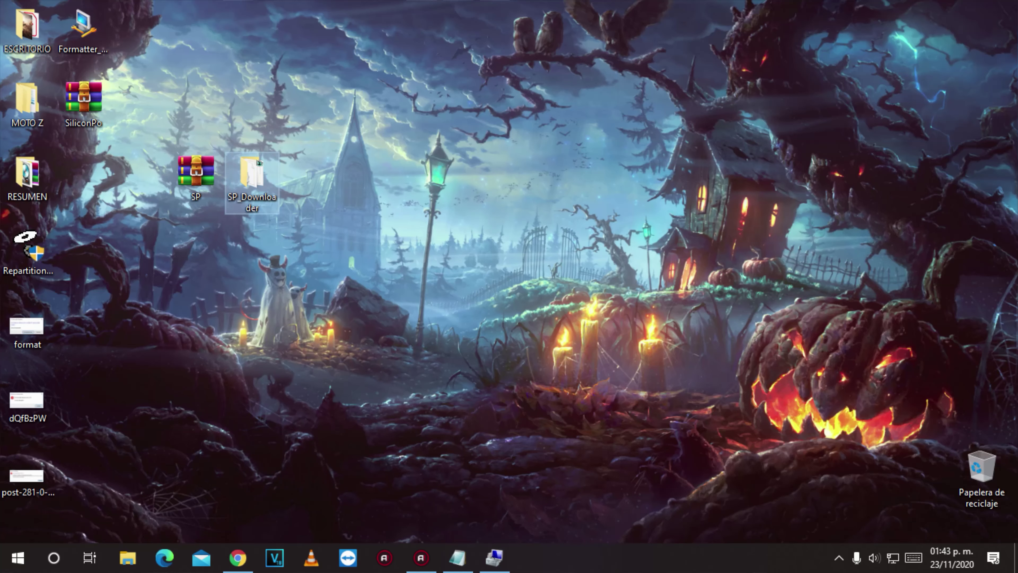
pyautogui.doubleClick(238, 181)
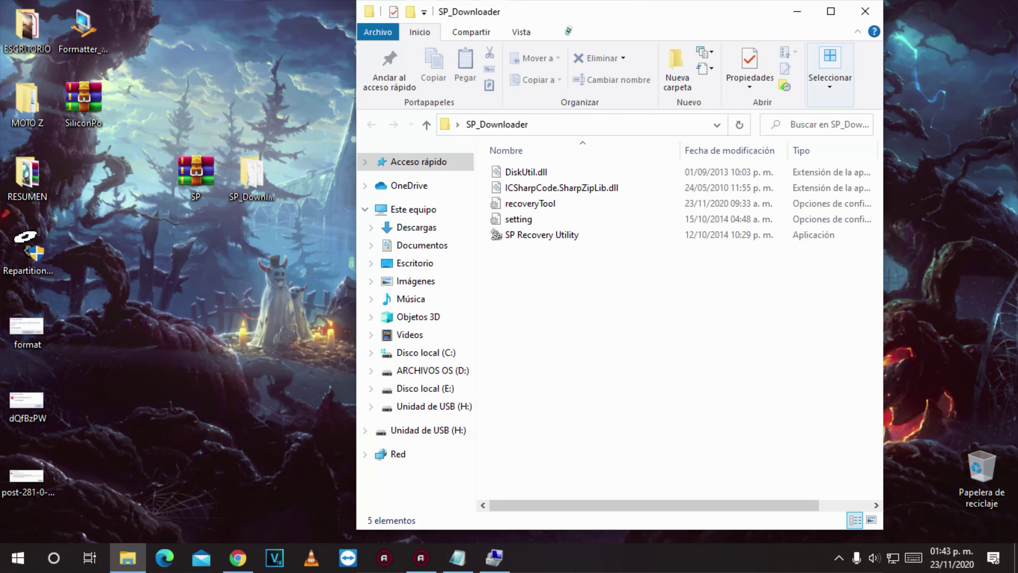
pyautogui.moveTo(578, 17); pyautogui.dragTo(226, 28)
pyautogui.click(167, 247)
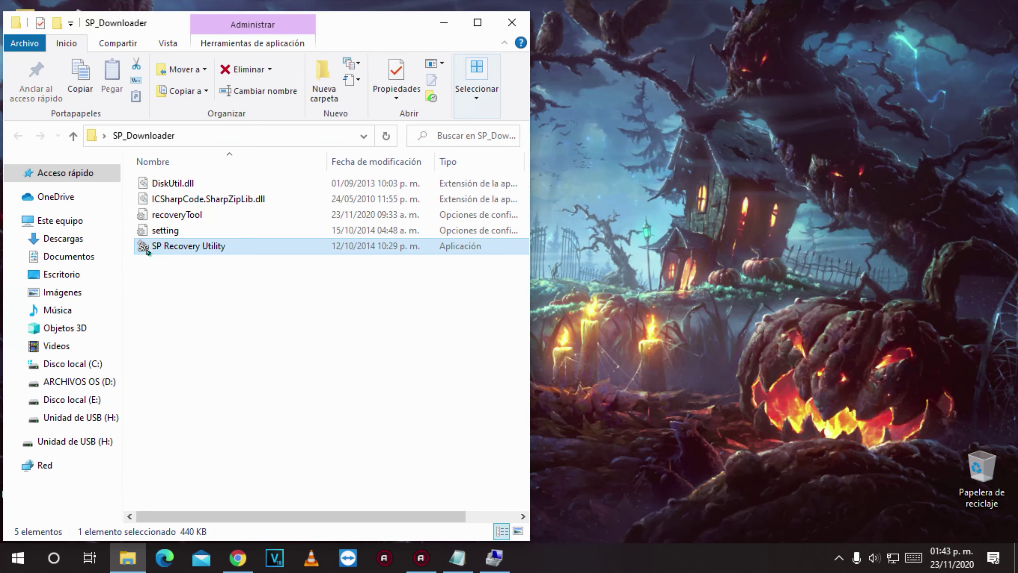
pyautogui.rightClick(165, 251)
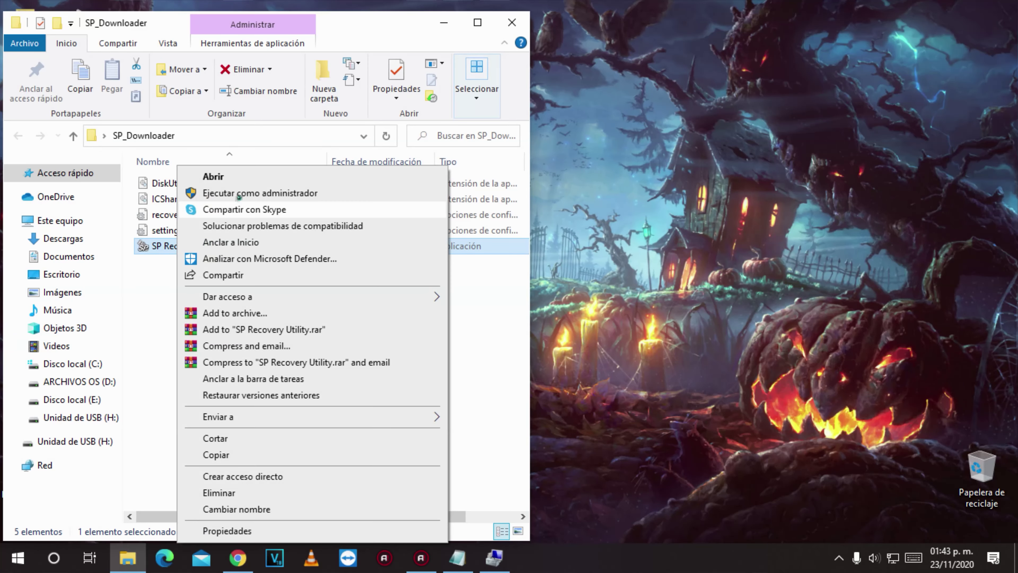
pyautogui.click(243, 191)
pyautogui.click(366, 379)
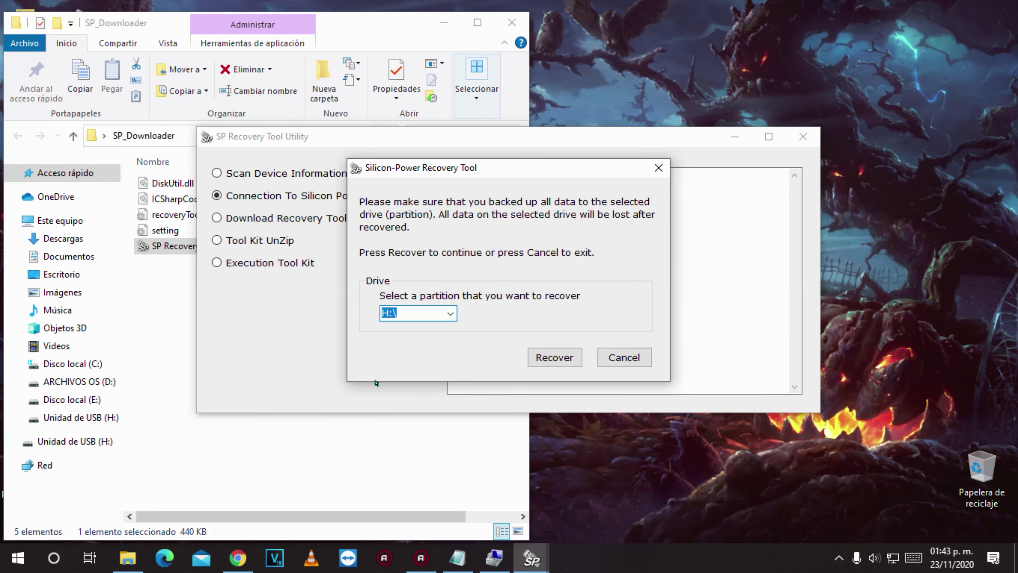
# Step: Check the recovery tool's partition list against the removable Disk 3 in Computer Management's disk view
pyautogui.click(448, 316)
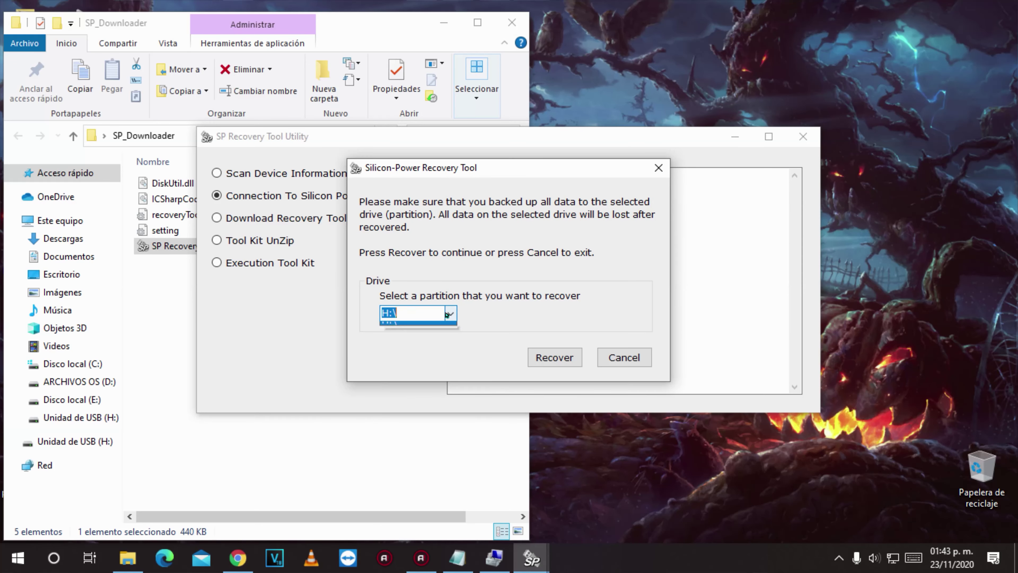
pyautogui.click(447, 316)
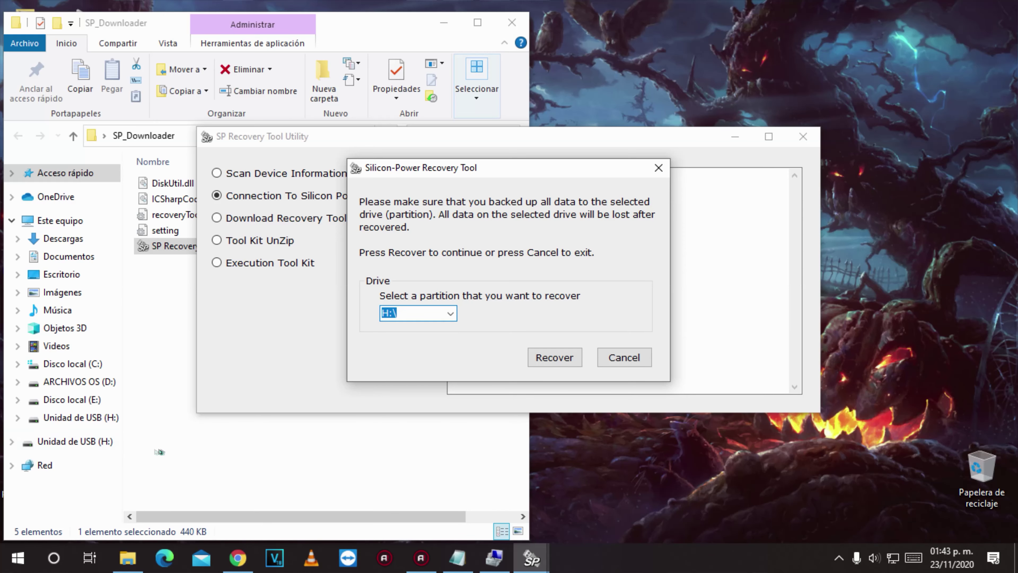
pyautogui.click(494, 558)
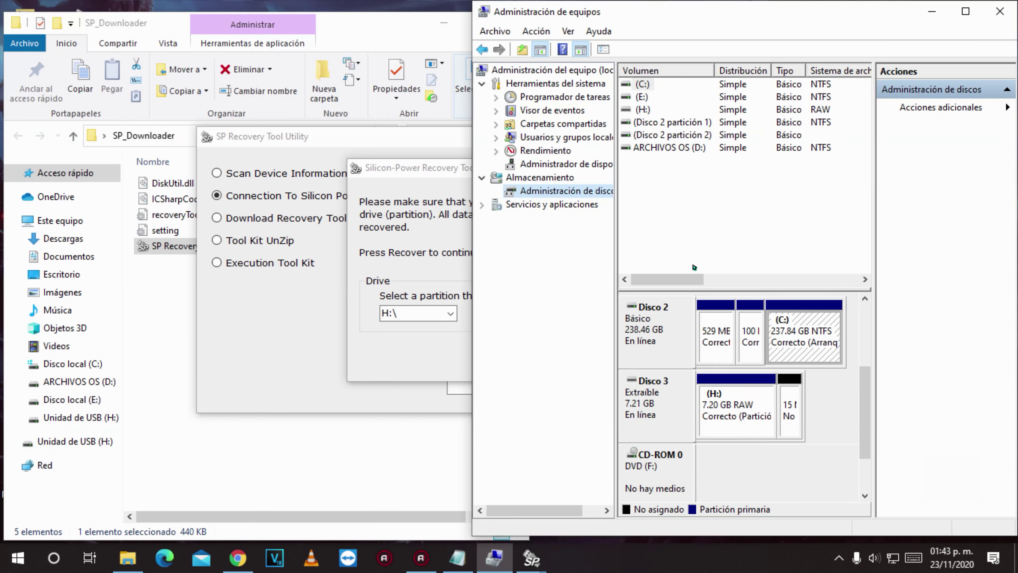
pyautogui.click(721, 406)
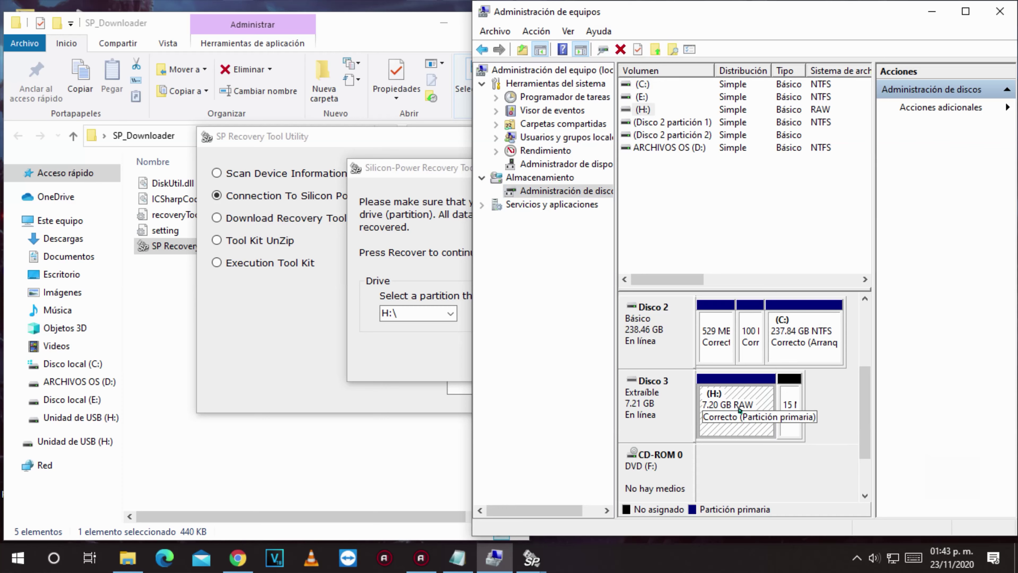
# Step: Recover the H:\ partition with the Silicon-Power Recovery Tool and acknowledge its completion
pyautogui.click(418, 354)
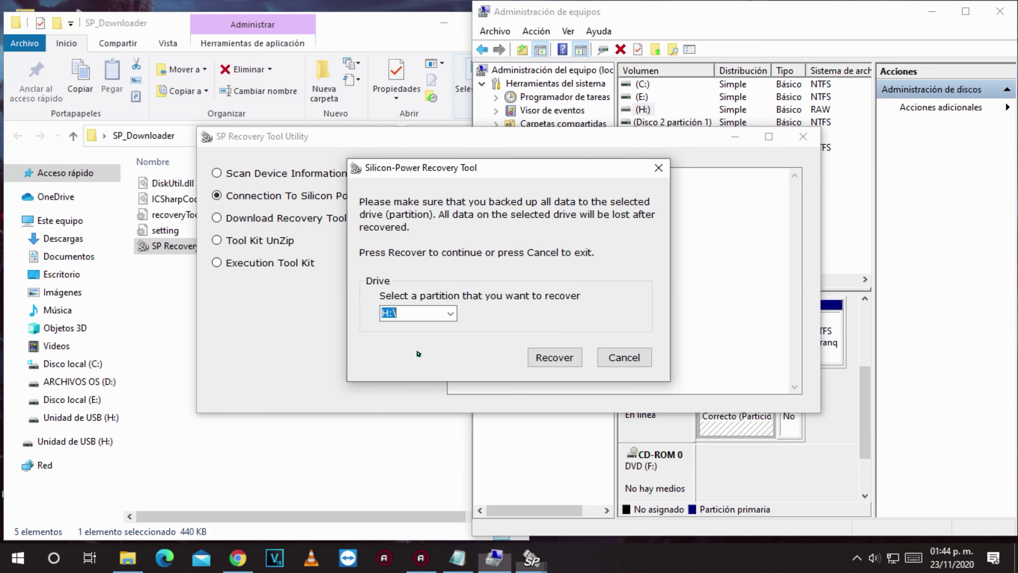
pyautogui.click(555, 358)
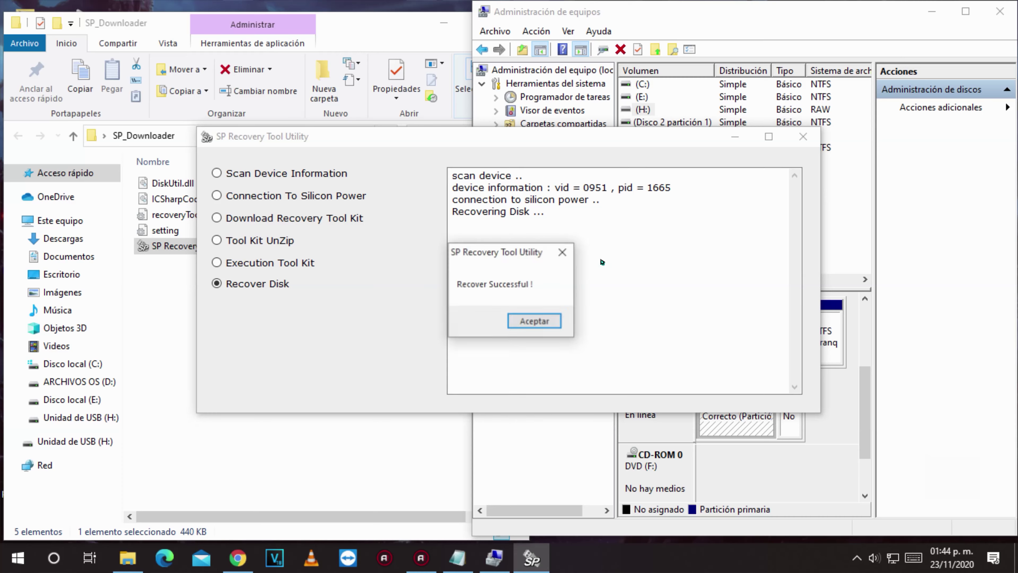
pyautogui.click(535, 321)
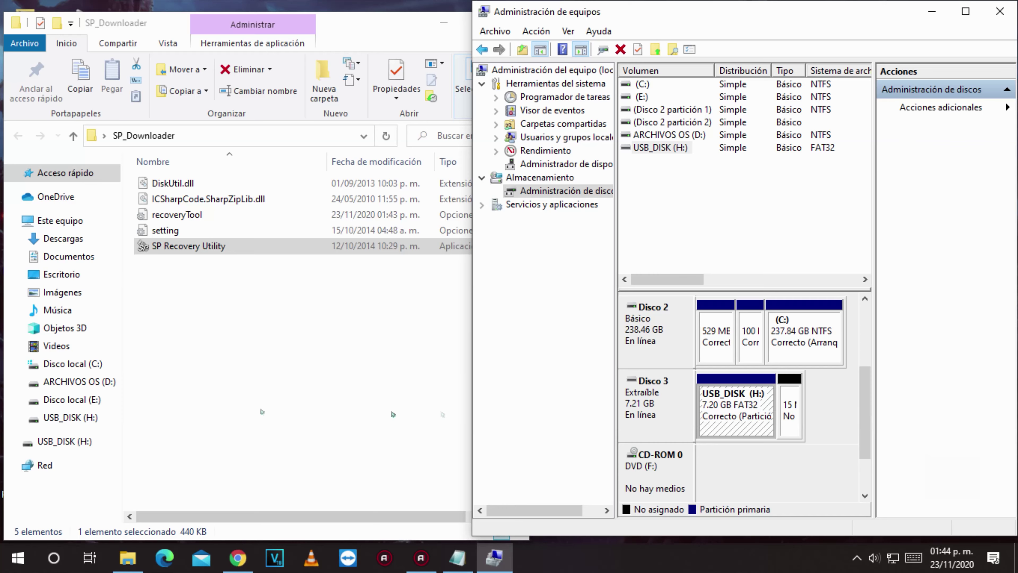
# Step: Open the recovered USB_DISK (H:) drive in File Explorer from Este equipo and examine its contents
pyautogui.click(240, 333)
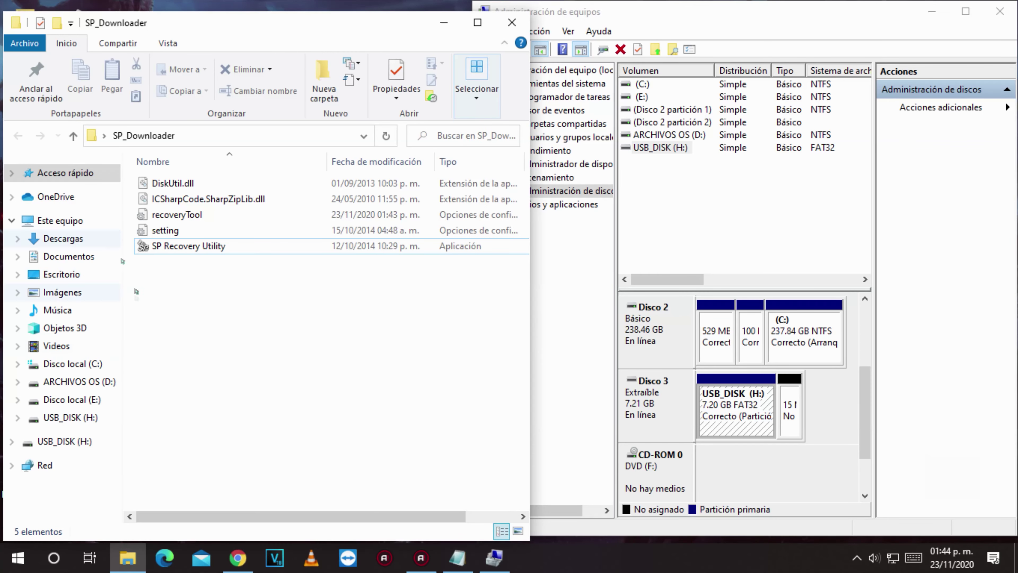
pyautogui.click(60, 221)
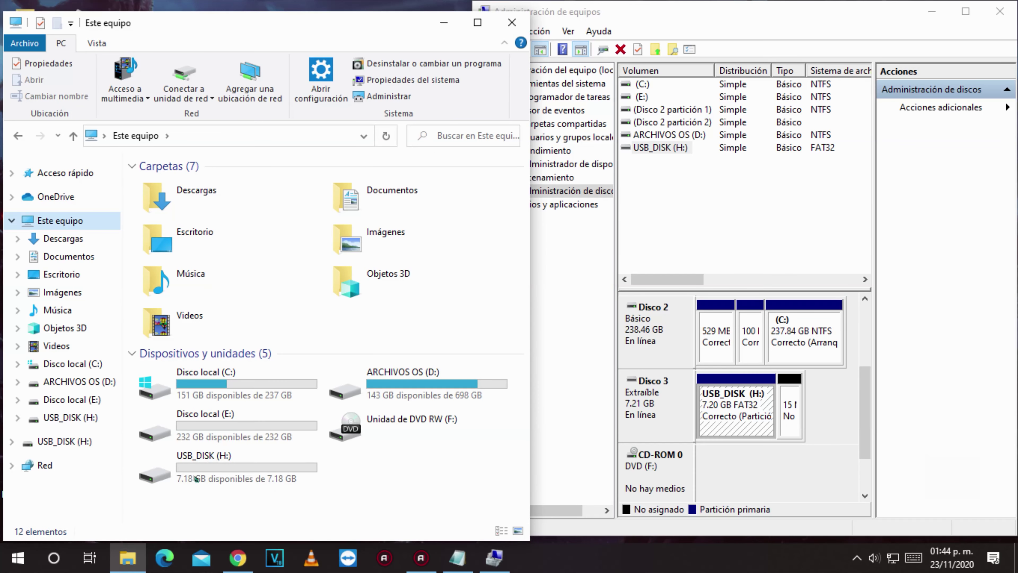
pyautogui.click(208, 477)
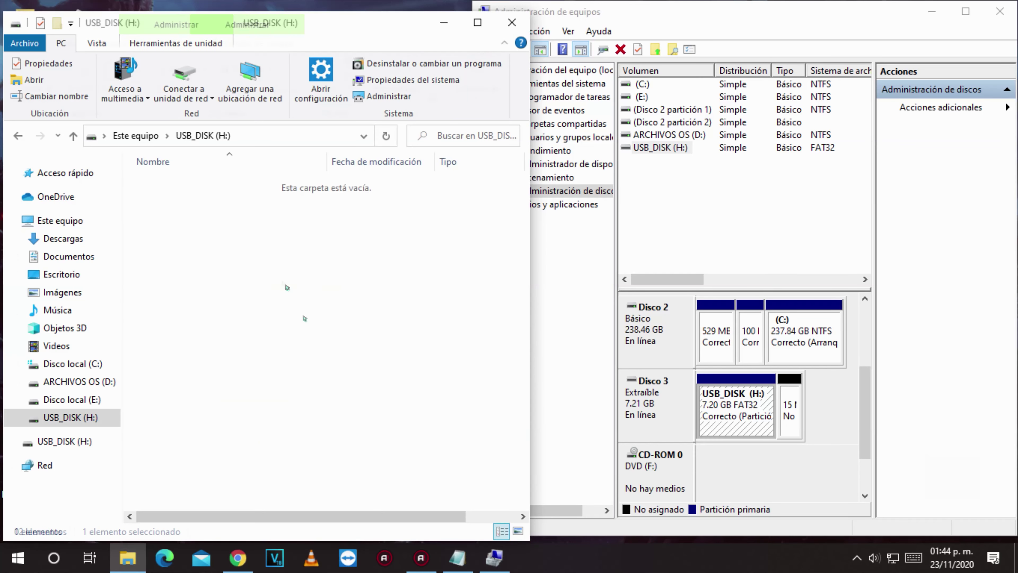
pyautogui.moveTo(255, 331); pyautogui.dragTo(328, 382)
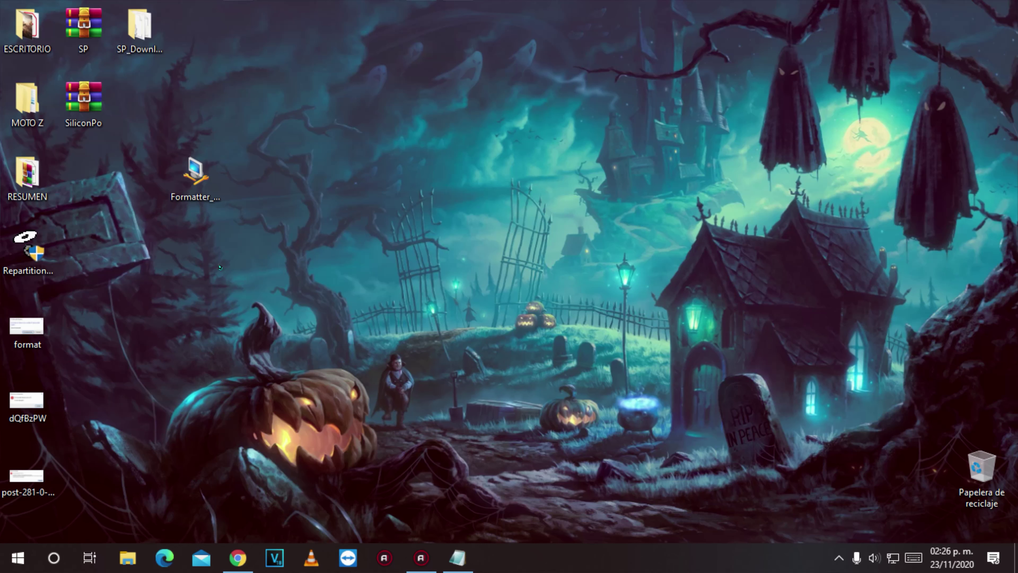
# Step: Move Formatter_SiliconPower to a clear area of the desktop and run it as administrator
pyautogui.moveTo(220, 267); pyautogui.dragTo(173, 264)
pyautogui.click(173, 264)
pyautogui.moveTo(196, 176); pyautogui.dragTo(80, 100)
pyautogui.rightClick(79, 100)
pyautogui.click(306, 257)
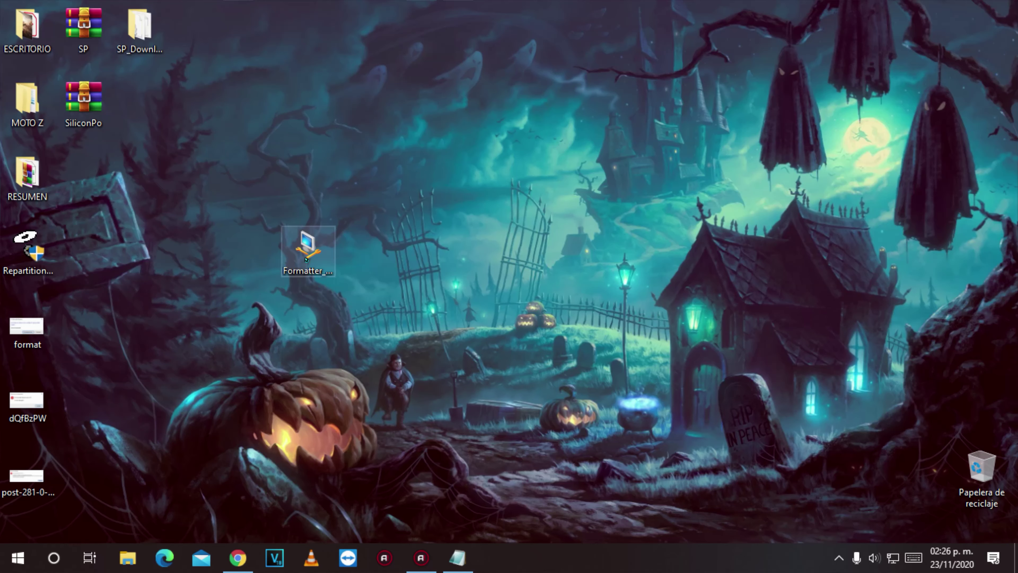
pyautogui.moveTo(306, 258); pyautogui.dragTo(228, 155)
pyautogui.rightClick(253, 165)
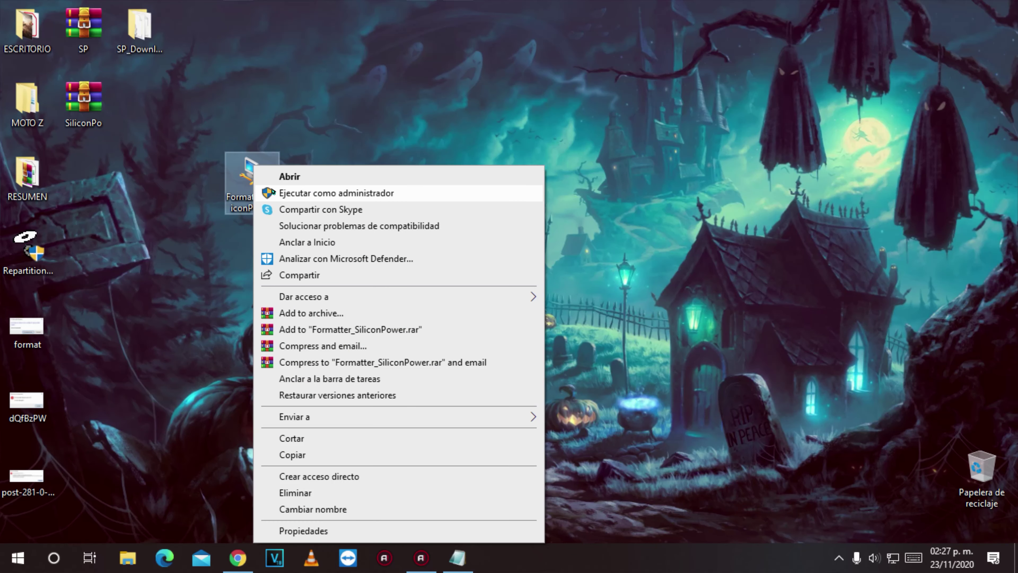
pyautogui.click(304, 193)
pyautogui.click(457, 384)
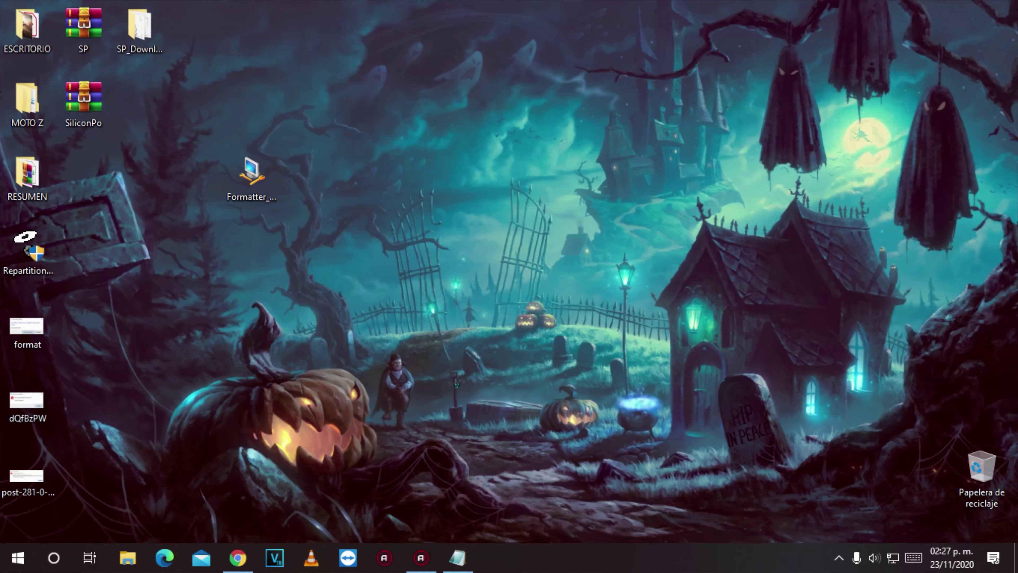
# Step: Check in File Explorer whether the USB drive H: is detected, keeping the formatter's message open, and close the Explorer window
pyautogui.moveTo(464, 224); pyautogui.dragTo(355, 159)
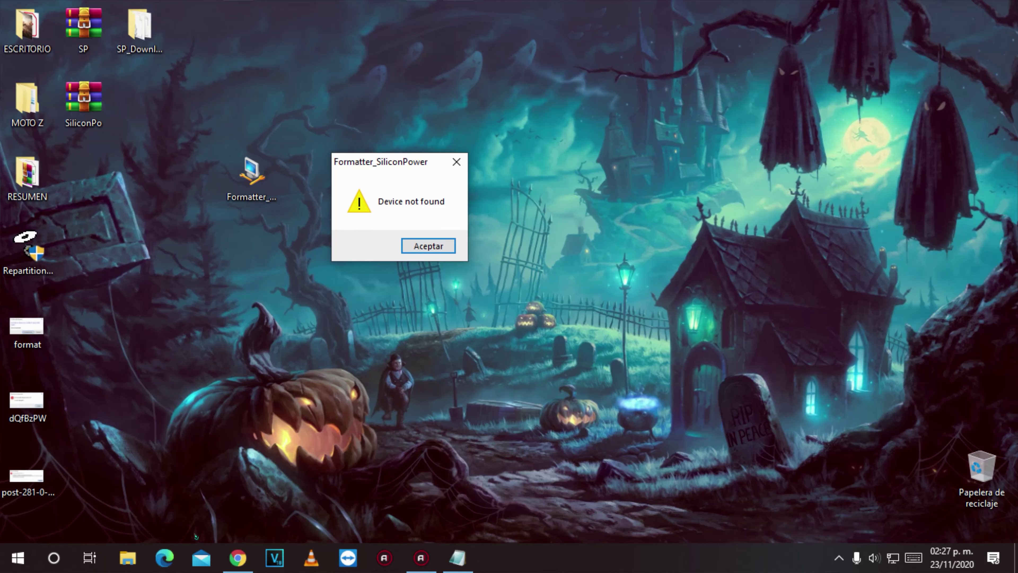
pyautogui.click(128, 557)
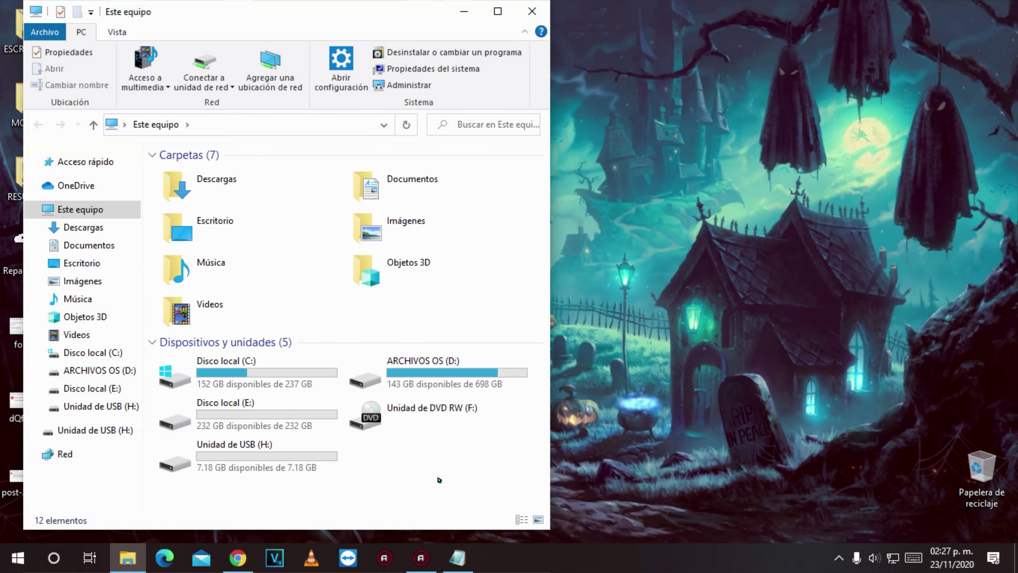
pyautogui.click(252, 460)
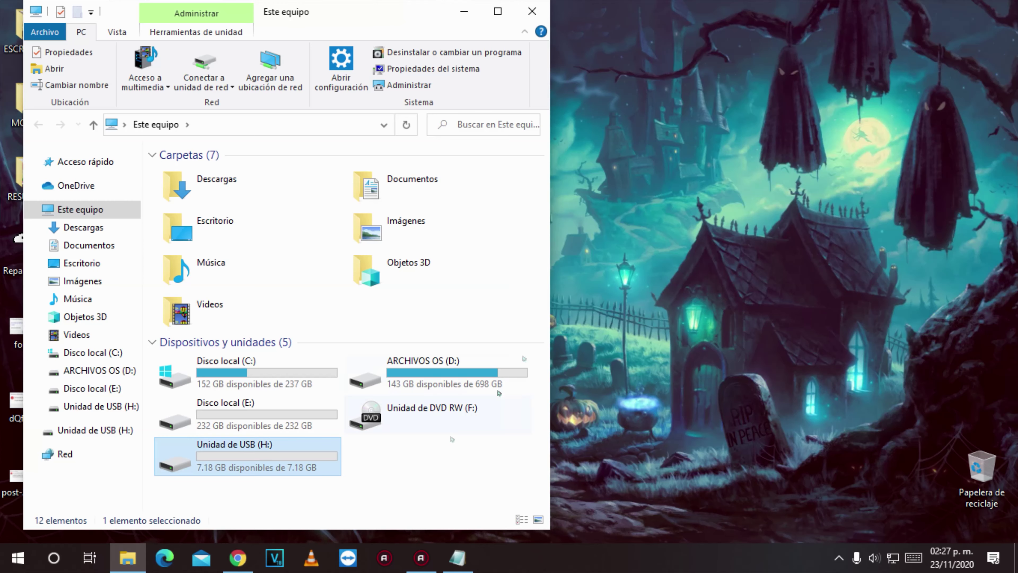
pyautogui.click(532, 13)
pyautogui.moveTo(413, 160); pyautogui.dragTo(428, 96)
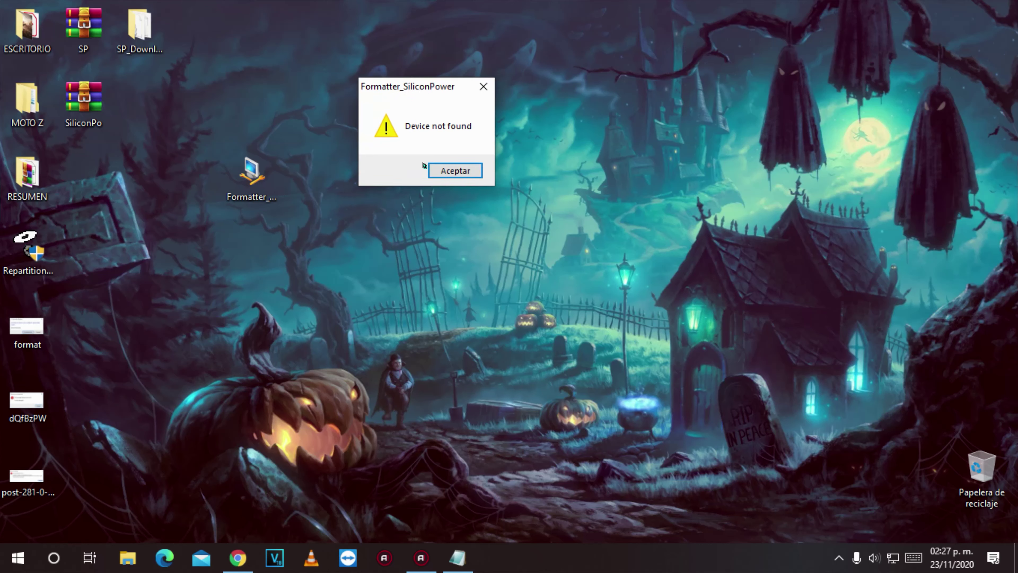
# Step: Try to low-level format the USB flash drive, close Formatter_SiliconPower and move its desktop icon beside SiliconPo
pyautogui.click(441, 171)
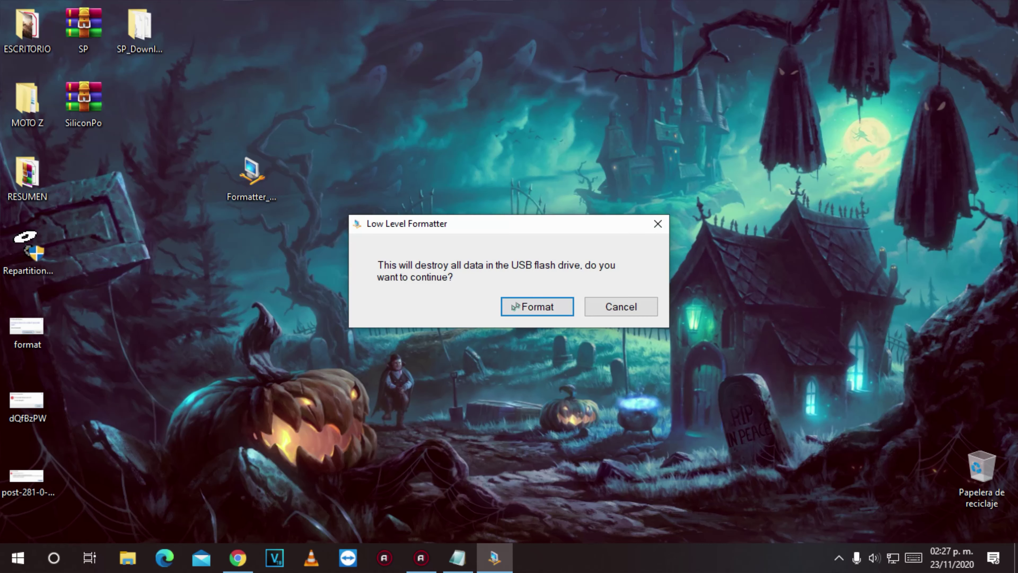
pyautogui.moveTo(472, 220); pyautogui.dragTo(433, 150)
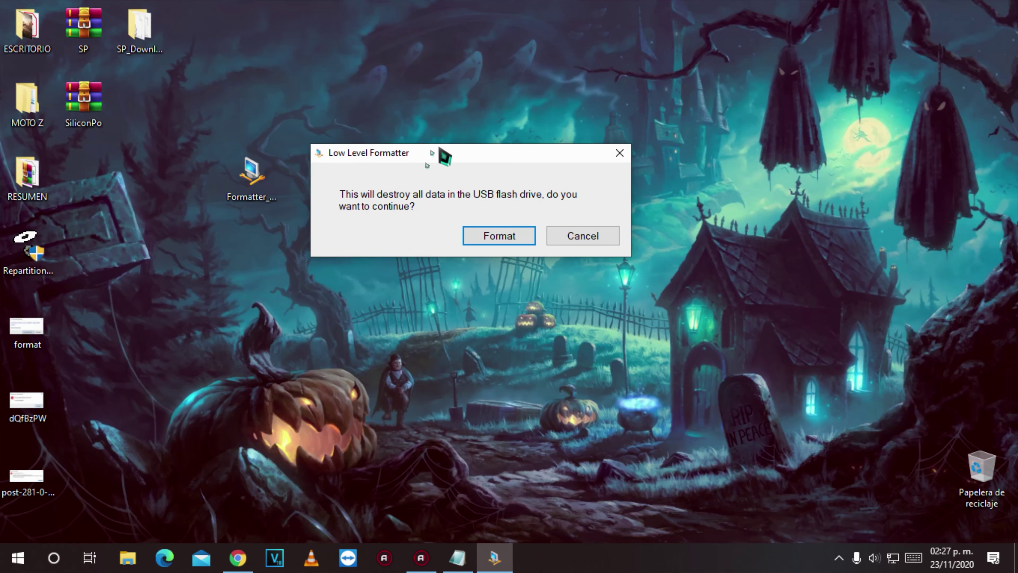
pyautogui.click(506, 243)
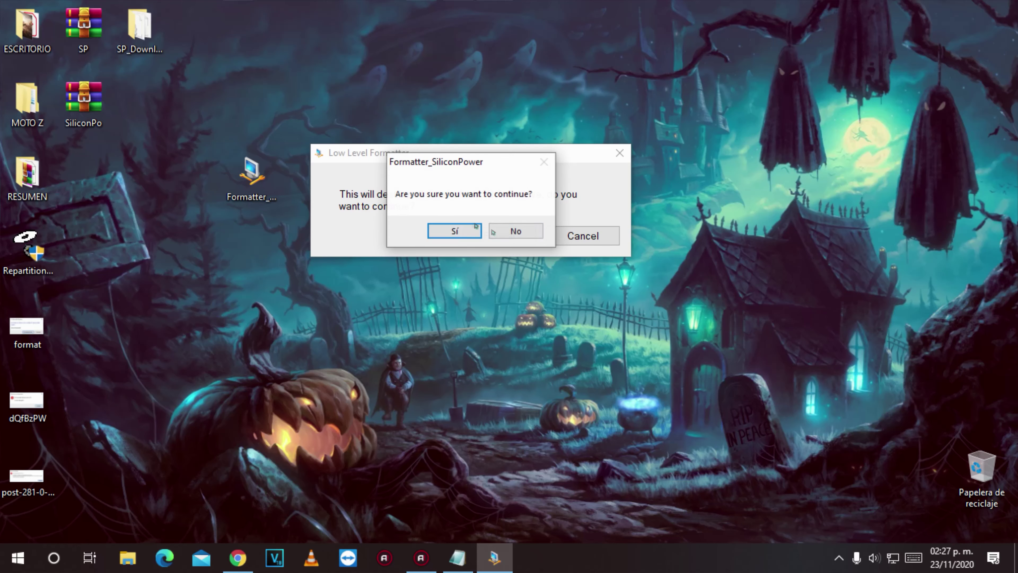
pyautogui.click(446, 233)
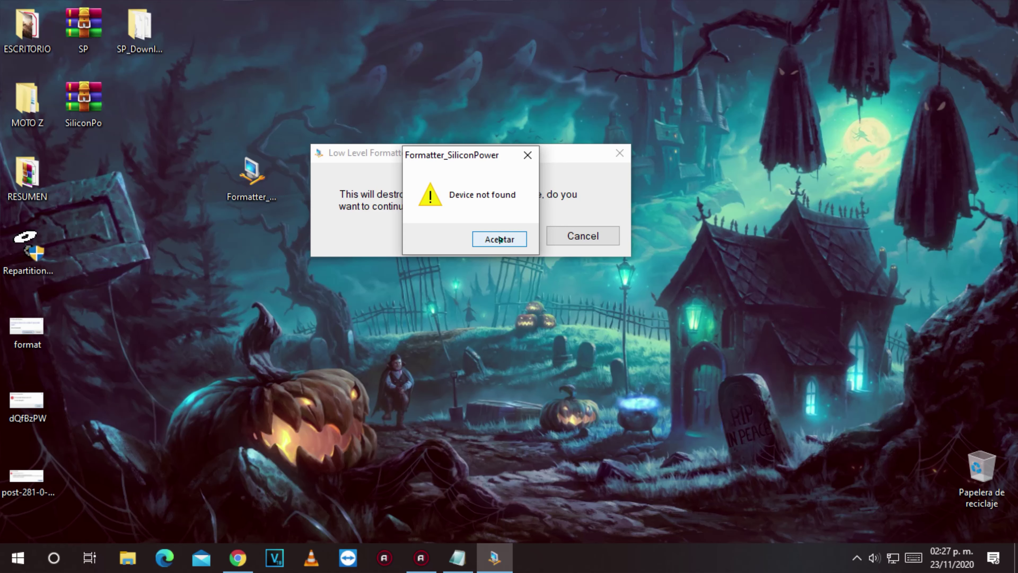
pyautogui.click(500, 239)
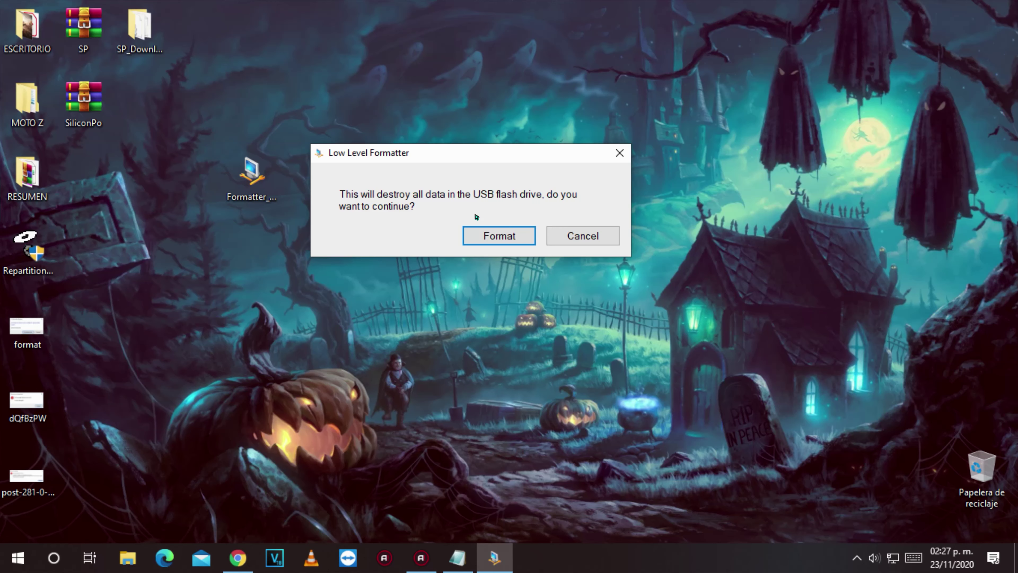
pyautogui.click(619, 154)
pyautogui.moveTo(252, 189); pyautogui.dragTo(140, 106)
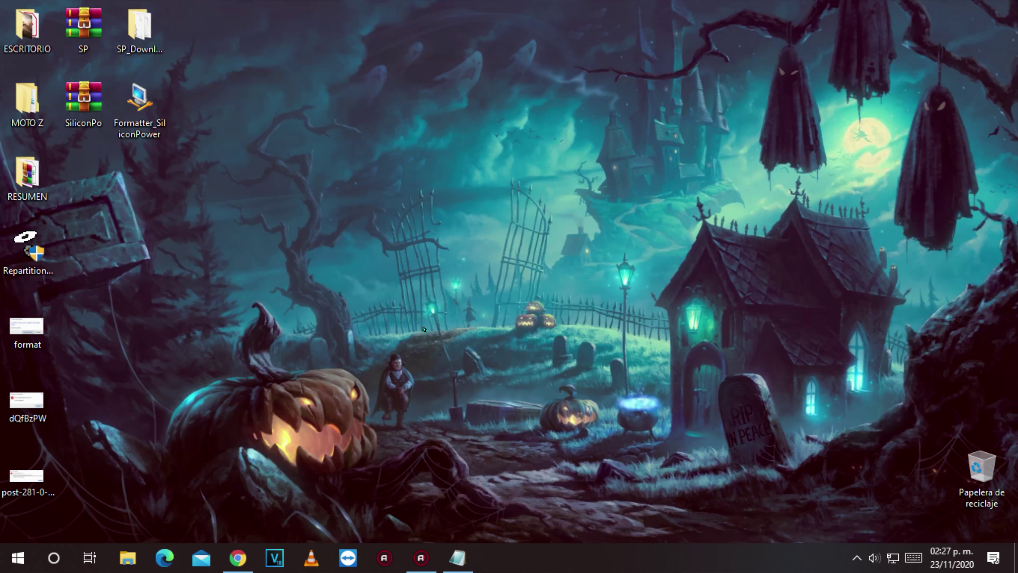